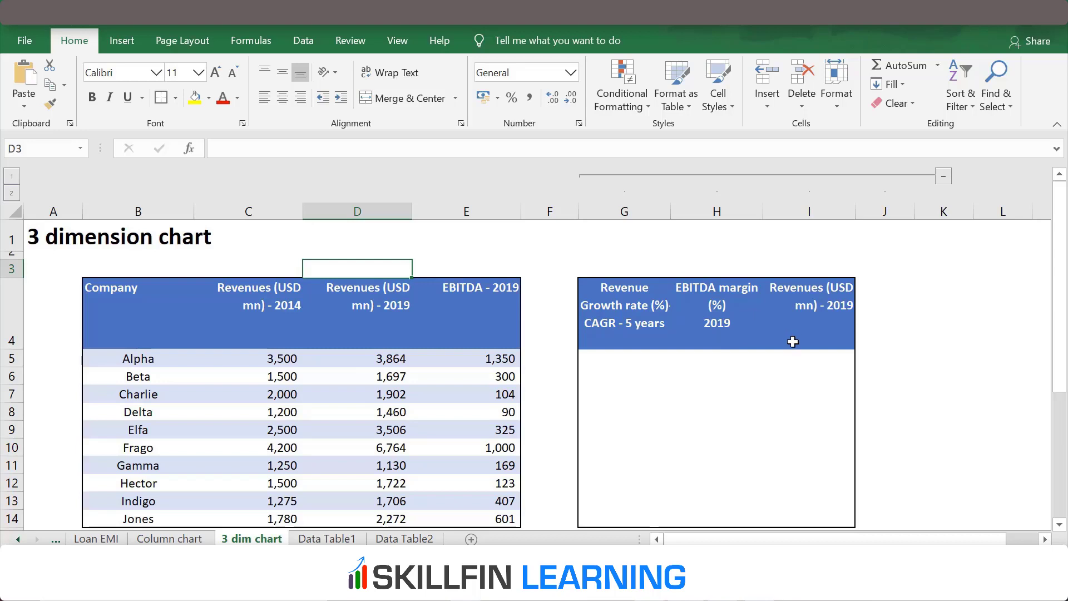
# Enter =(D5/C5)^(1/5)-1 in G5 to get Alpha's 2014–2019 revenue CAGR of 2.0%.
pyautogui.click(636, 364)
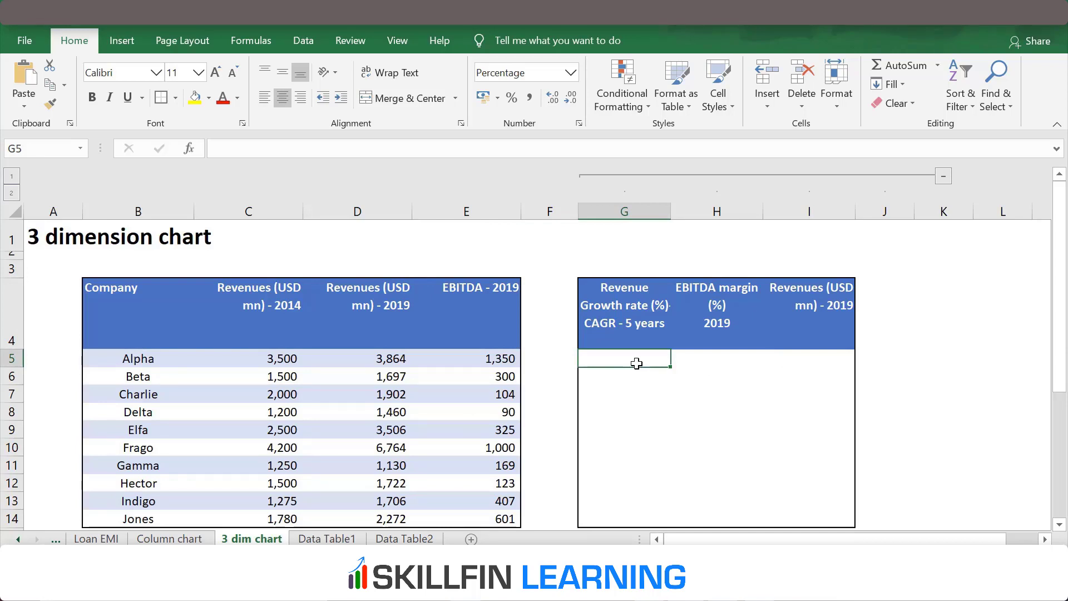
pyautogui.write('=')
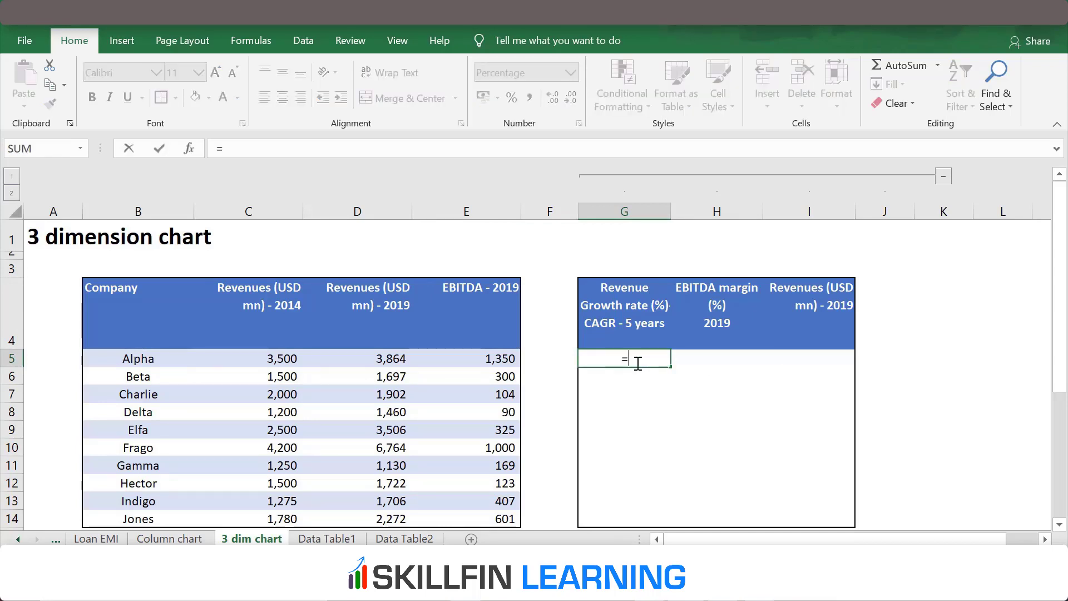
pyautogui.write('(')
pyautogui.press('Left')
pyautogui.press('Left')
pyautogui.press('Left')
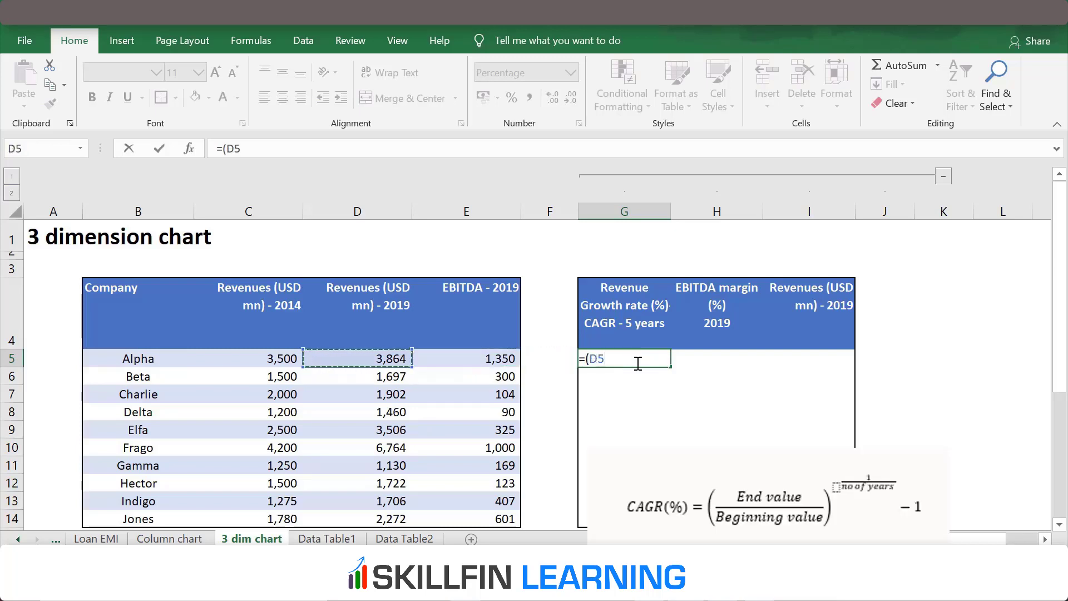
pyautogui.write('/')
pyautogui.press('Left')
pyautogui.press('Left')
pyautogui.press('Left')
pyautogui.press('Left')
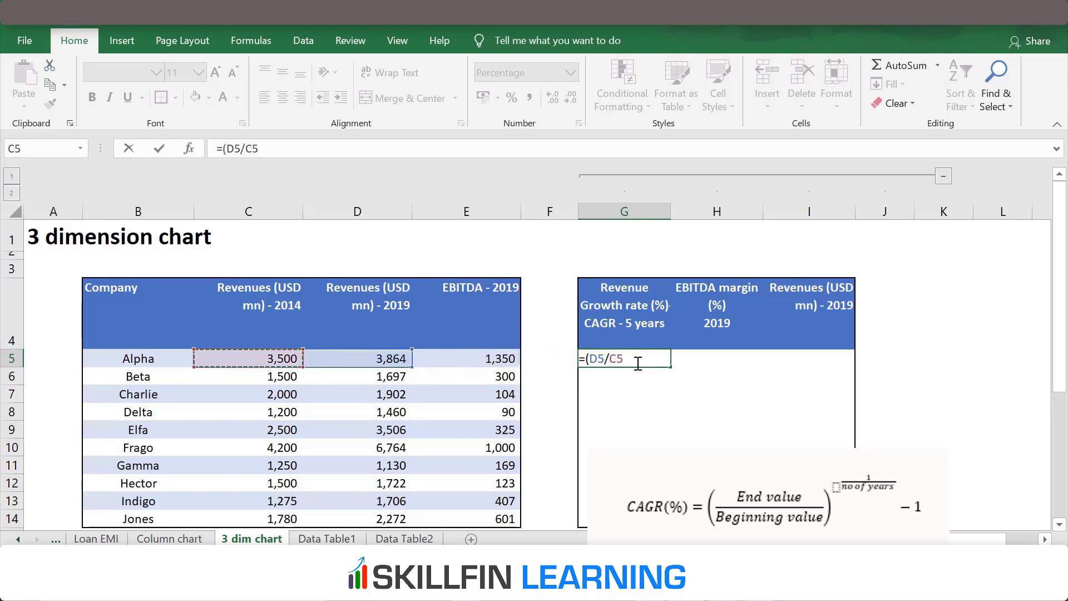
pyautogui.write(')^(1/5)')
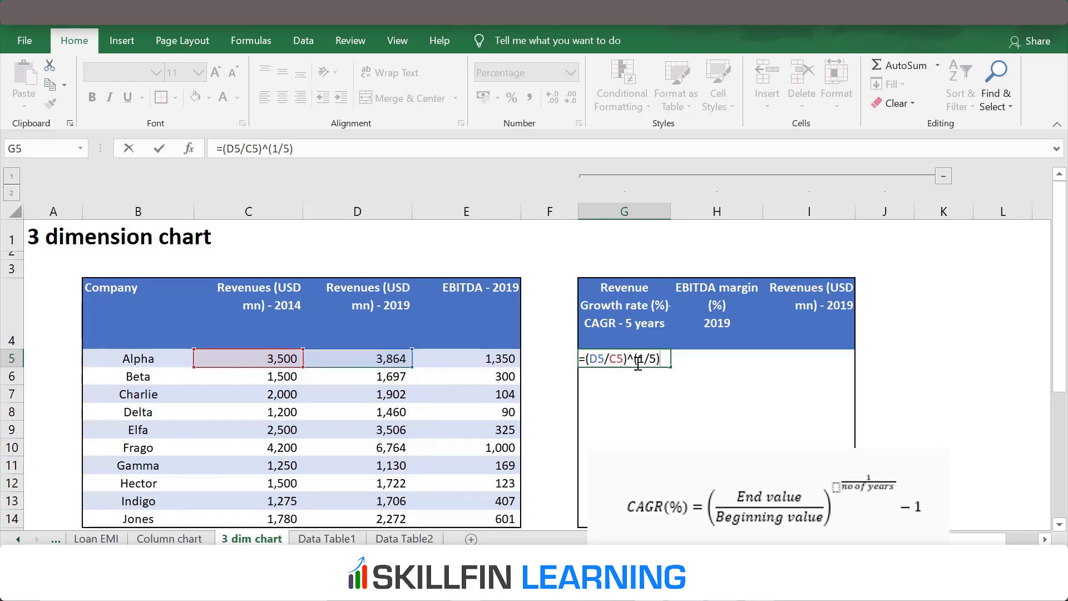
pyautogui.write('-1')
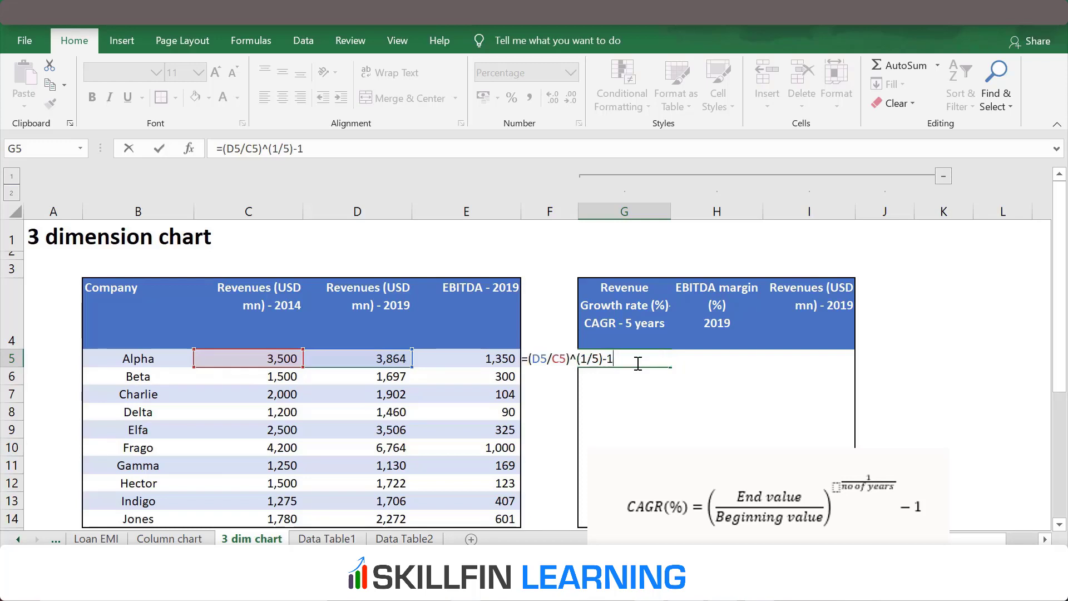
pyautogui.press('Return')
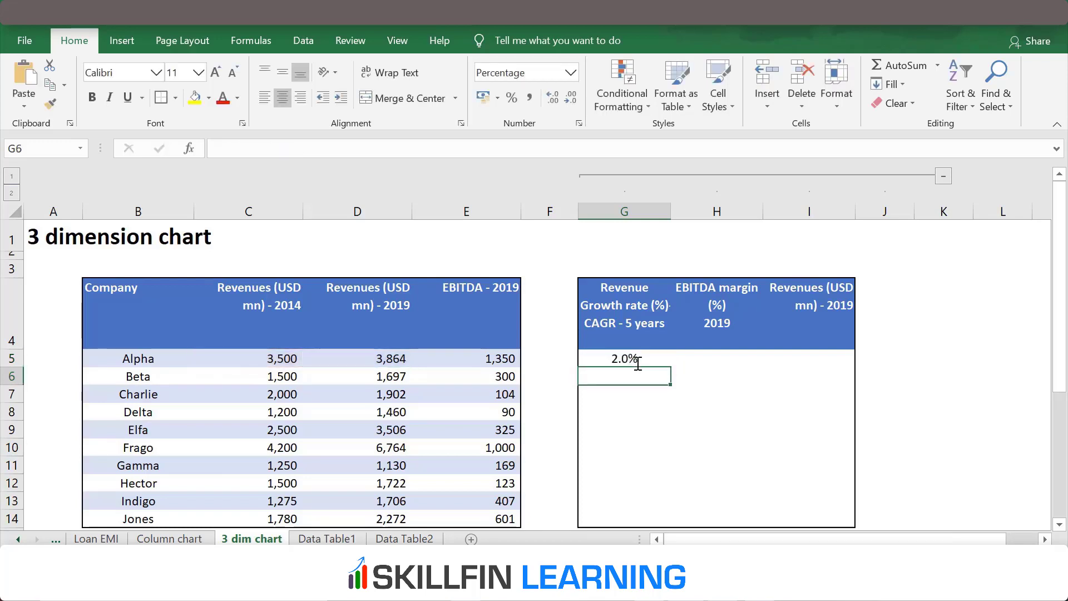
# Enter =E5/D5 in H5 for Alpha's 34.9% EBITDA margin and =D5 in I5 for 3,864 revenue.
pyautogui.click(638, 363)
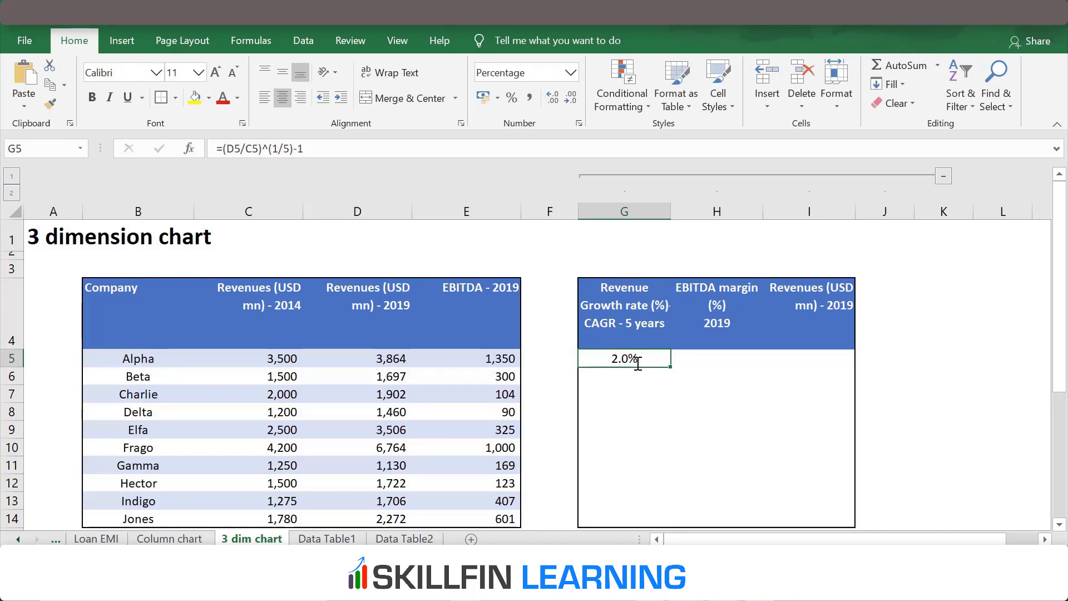
pyautogui.hotkey('shift', 'Down')
pyautogui.hotkey('shift', 'Down')
pyautogui.hotkey('shift', 'Down')
pyautogui.press('Up')
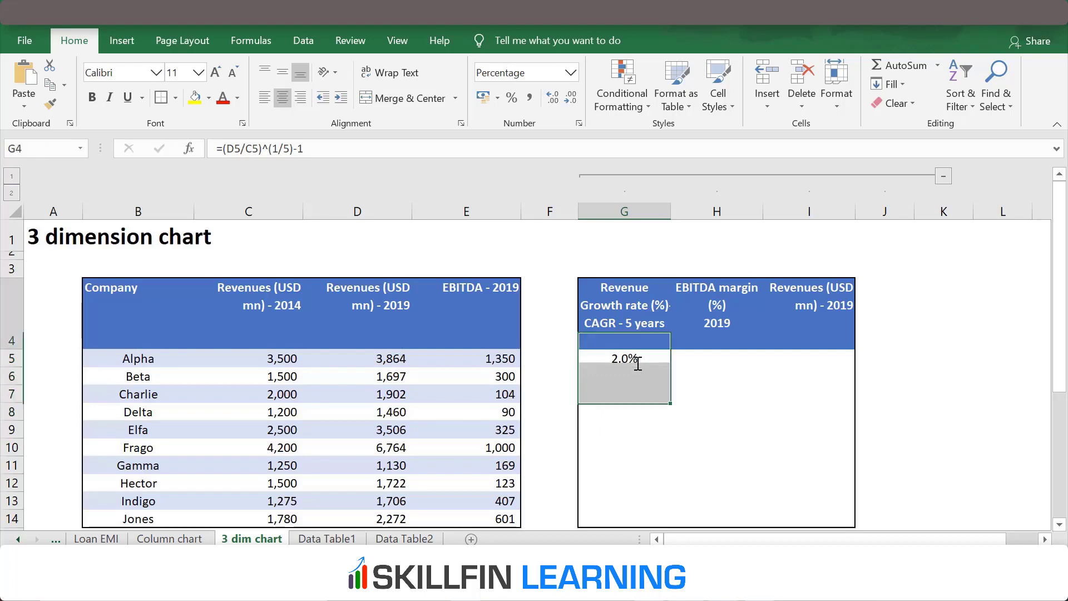
pyautogui.press('Down')
pyautogui.press('Right')
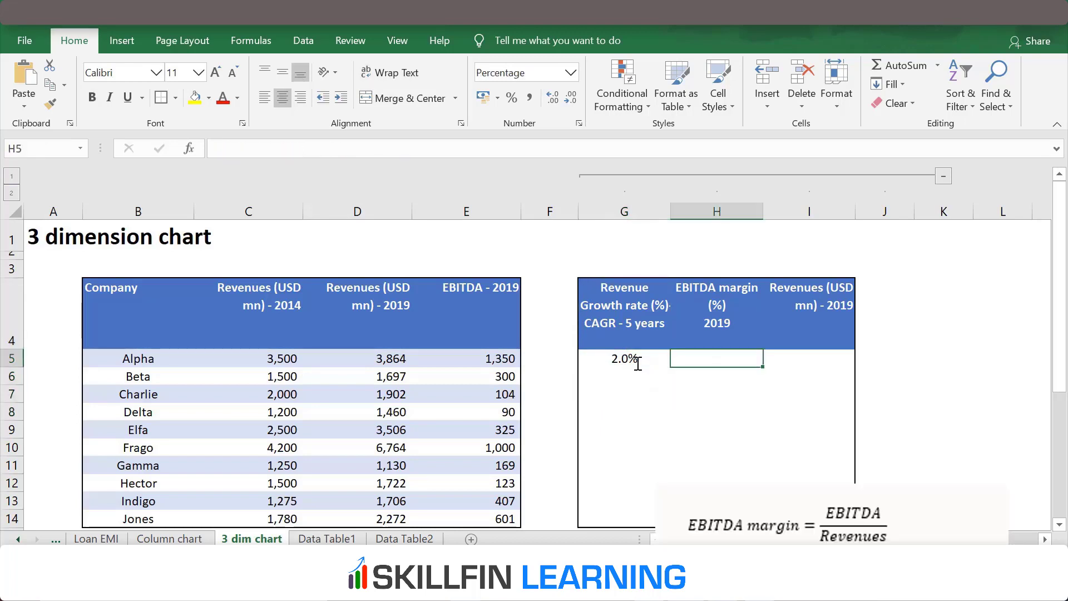
pyautogui.write('=')
pyautogui.press('Left')
pyautogui.press('Left')
pyautogui.press('Left')
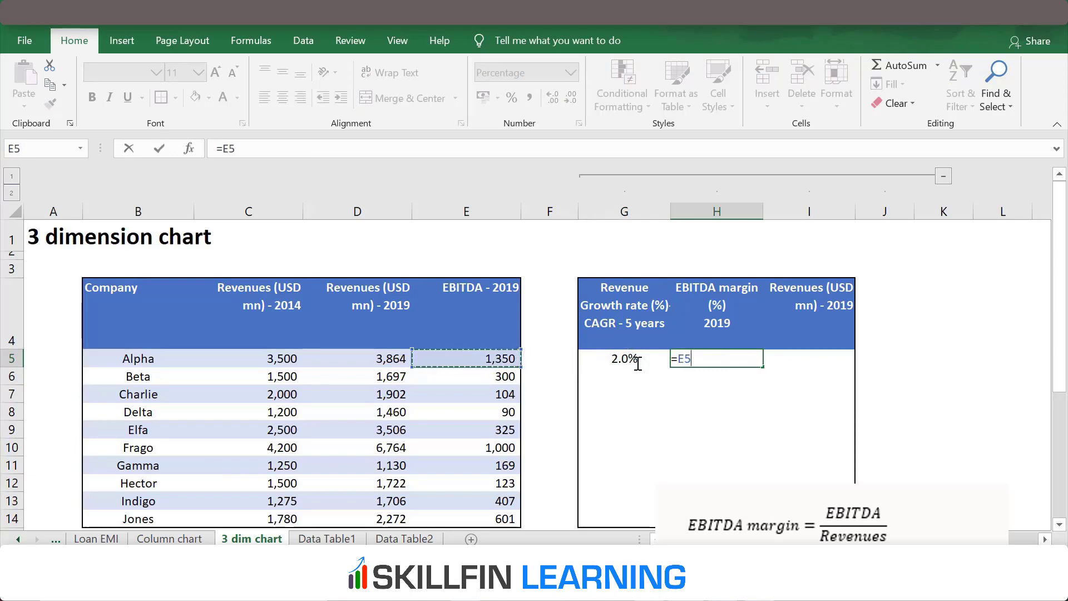
pyautogui.write('/')
pyautogui.press('Left')
pyautogui.press('Left')
pyautogui.press('Left')
pyautogui.press('Left')
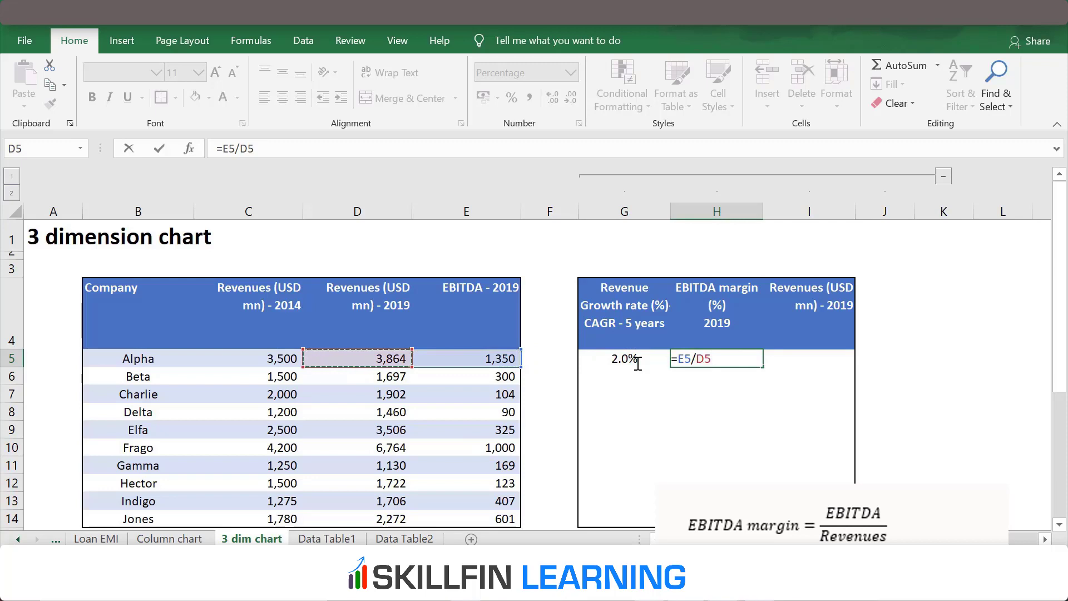
pyautogui.press('Return')
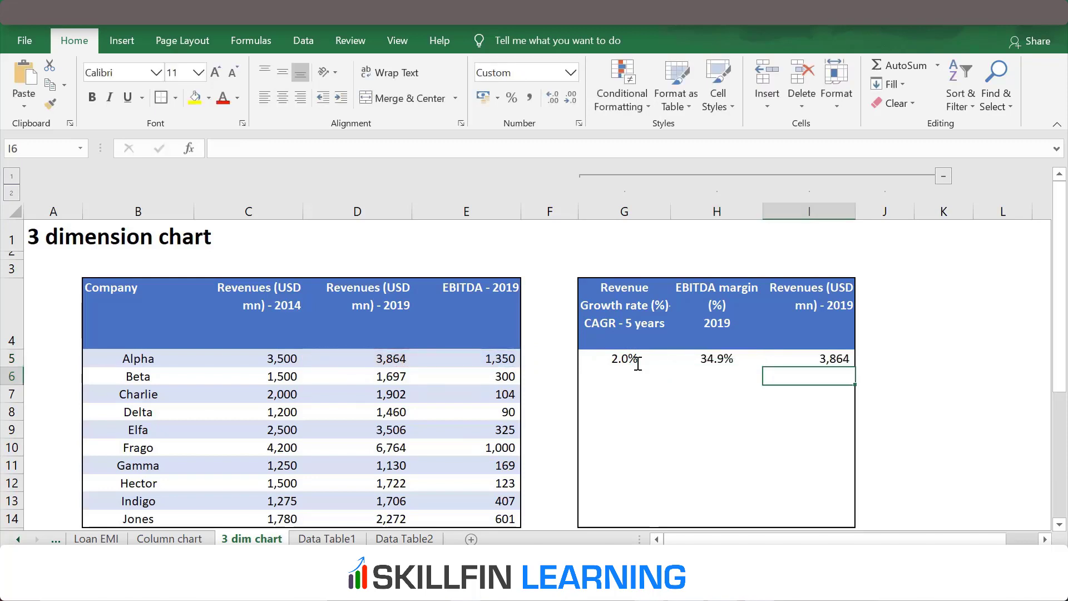
pyautogui.press('Up')
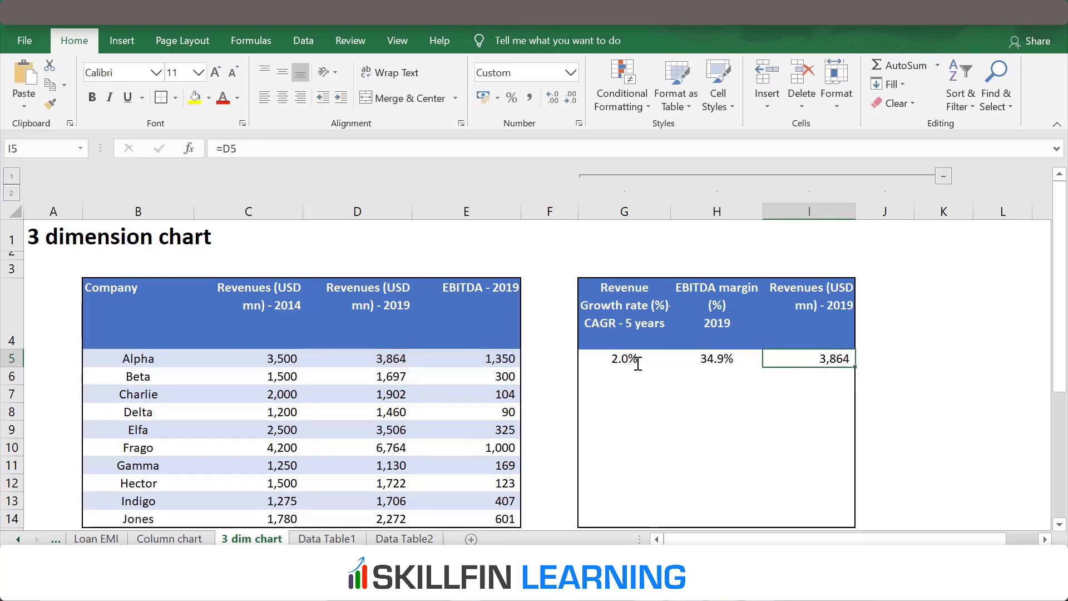
pyautogui.click(638, 363)
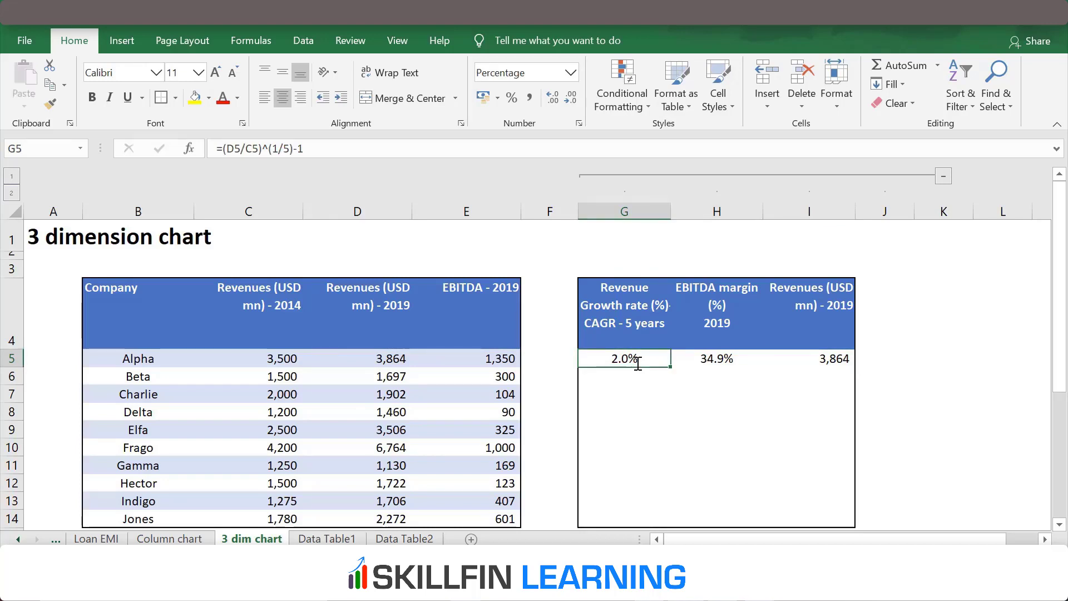
# Paste the G5:I5 formulas and number formats down through row 14 for all ten companies.
pyautogui.hotkey('ctrl', 'c')
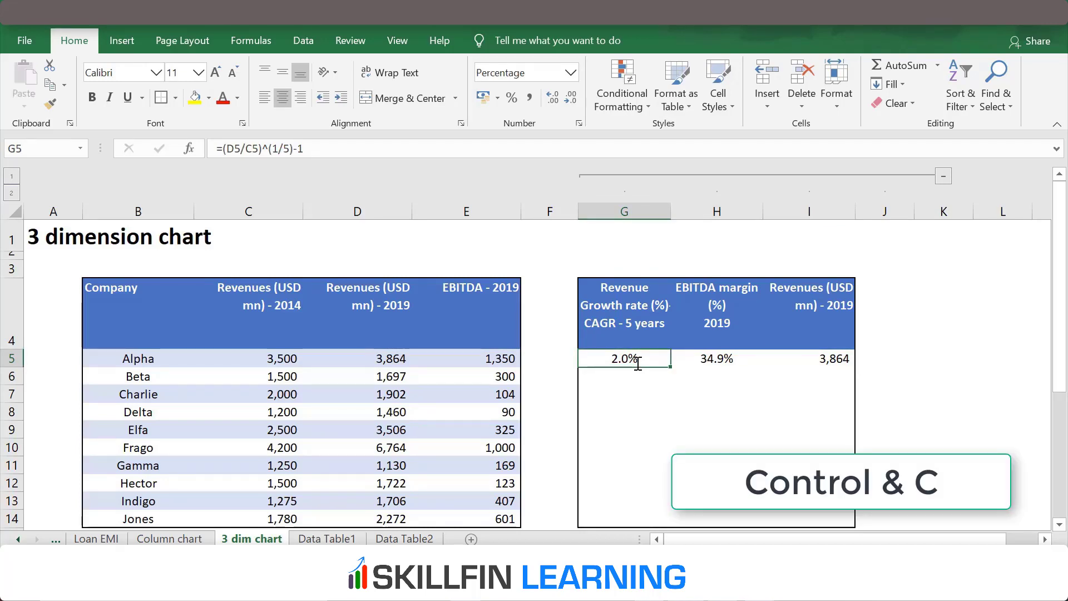
pyautogui.hotkey('shift', 'Right')
pyautogui.hotkey('shift', 'Right')
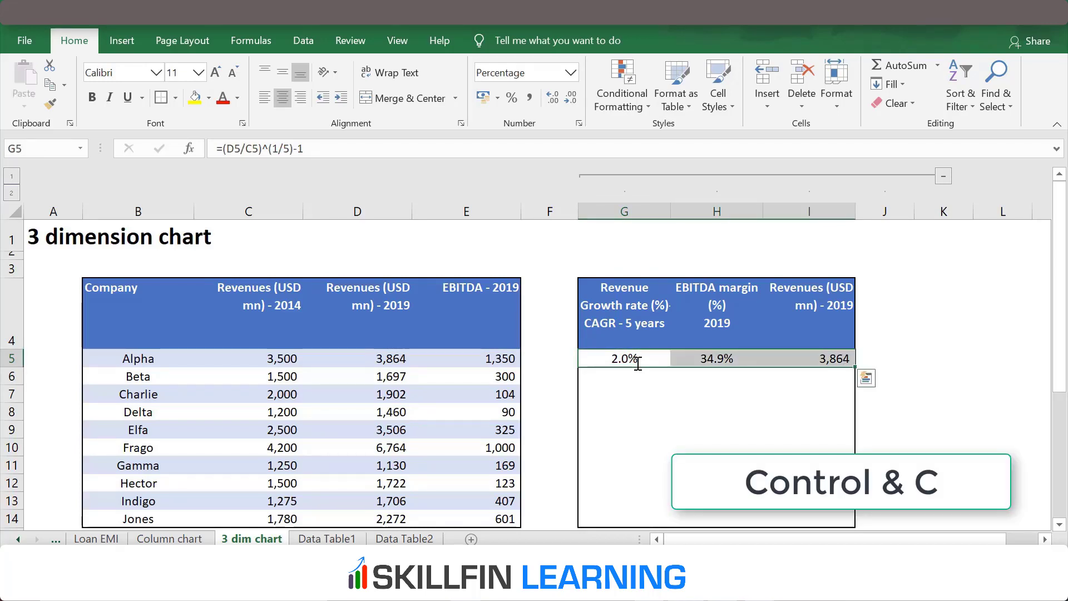
pyautogui.hotkey('ctrl', 'c')
pyautogui.hotkey('shift', 'Down')
pyautogui.hotkey('shift', 'Down')
pyautogui.hotkey('shift', 'Down')
pyautogui.hotkey('shift', 'Down')
pyautogui.hotkey('shift', 'Down')
pyautogui.hotkey('shift', 'Down')
pyautogui.hotkey('shift', 'Down')
pyautogui.hotkey('shift', 'Down')
pyautogui.hotkey('shift', 'Down')
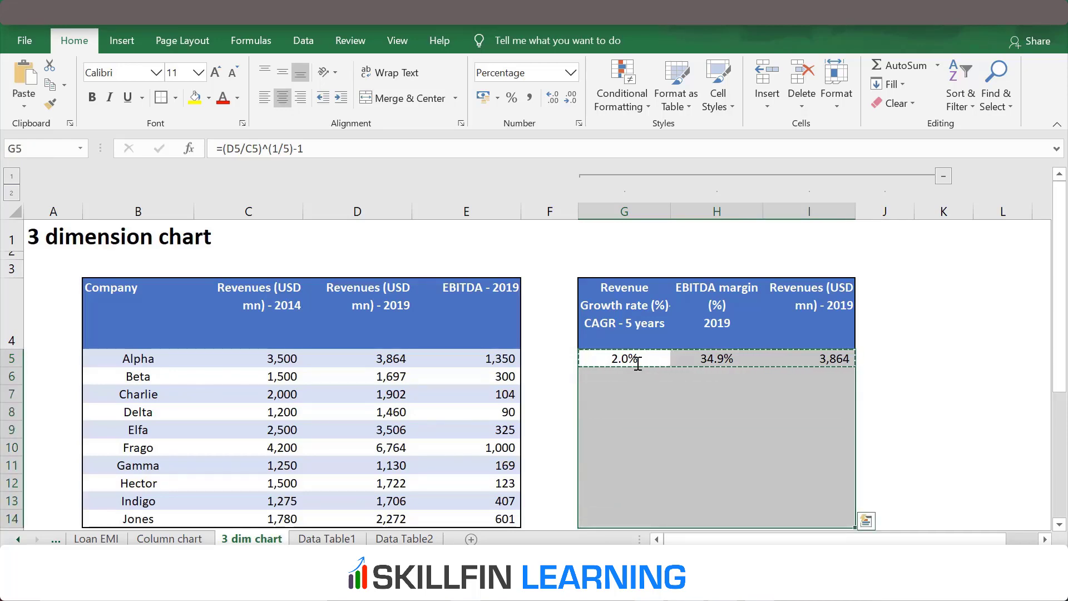
pyautogui.hotkey('alt', 'e')
pyautogui.press('s')
pyautogui.press('r')
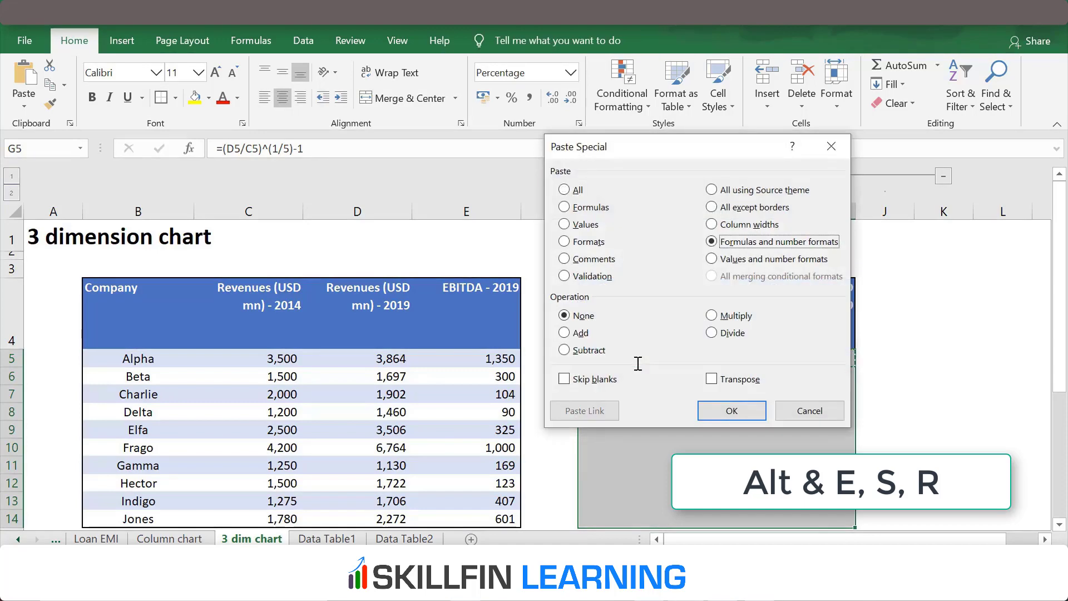
pyautogui.press('Return')
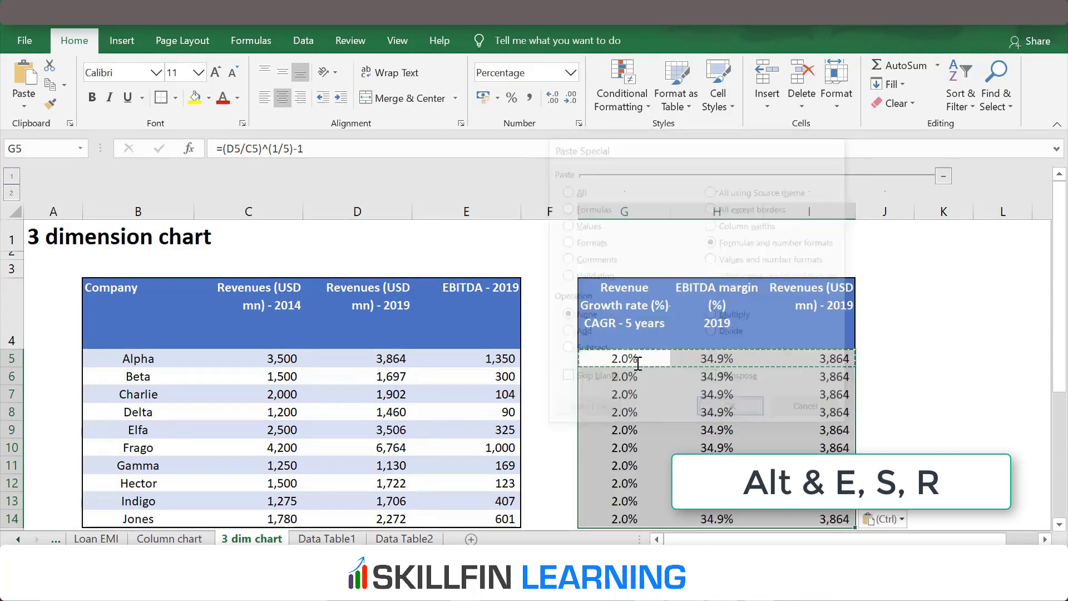
pyautogui.press('Escape')
pyautogui.click(638, 364)
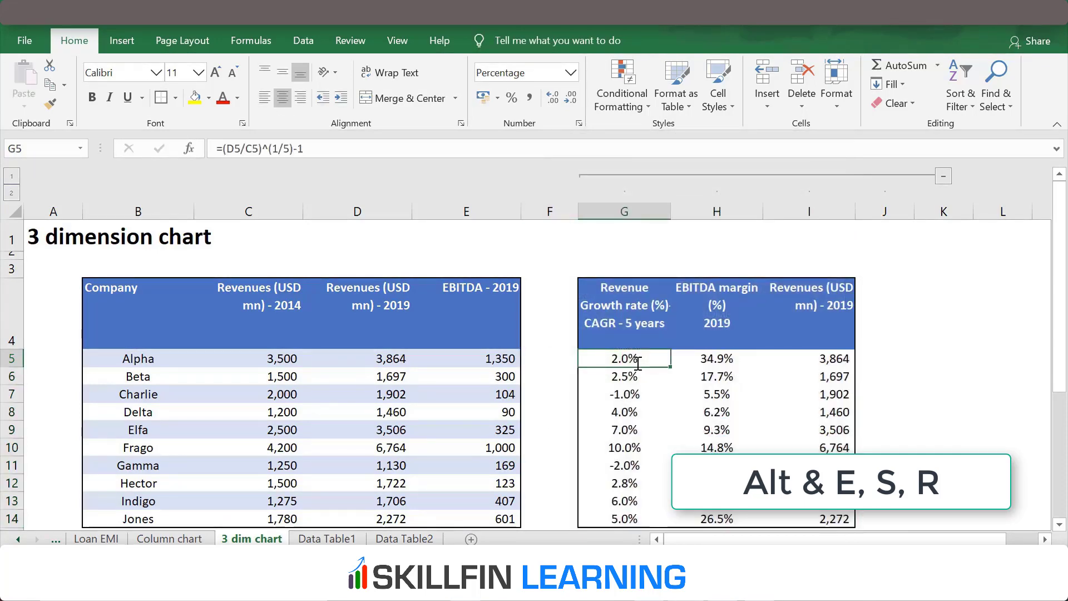
# Check Jones's filled growth, margin and revenue formulas in G14:I14.
pyautogui.hotkey('ctrl', 'Down')
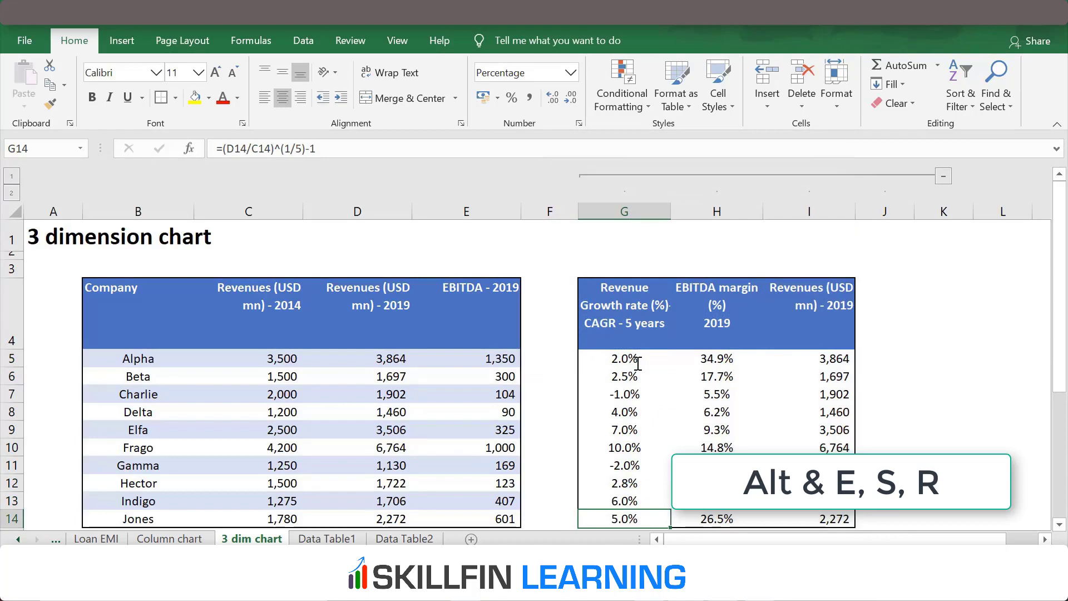
pyautogui.press('Right')
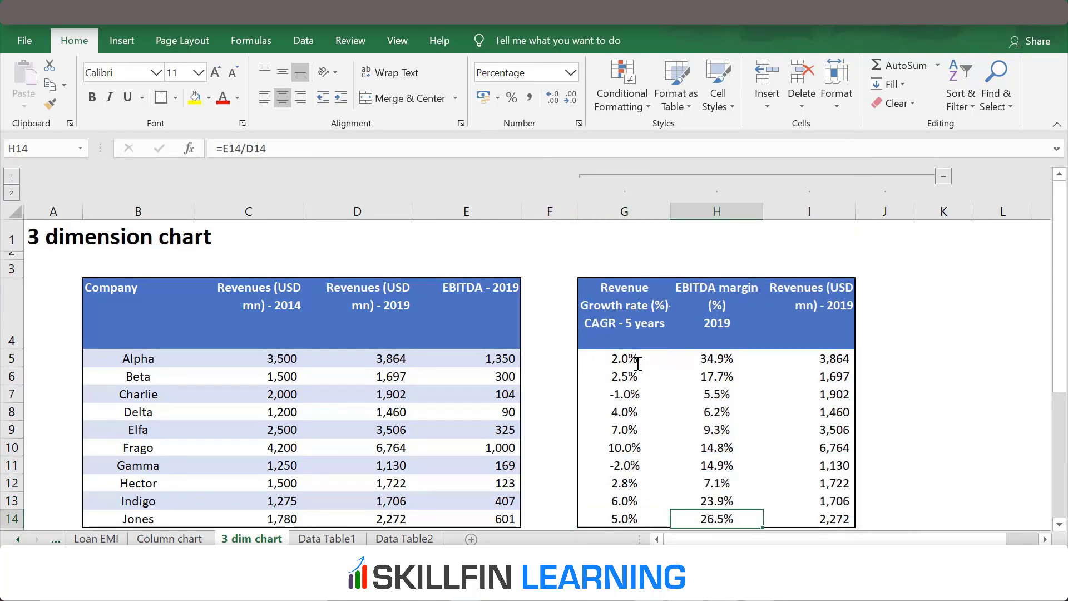
pyautogui.press('Right')
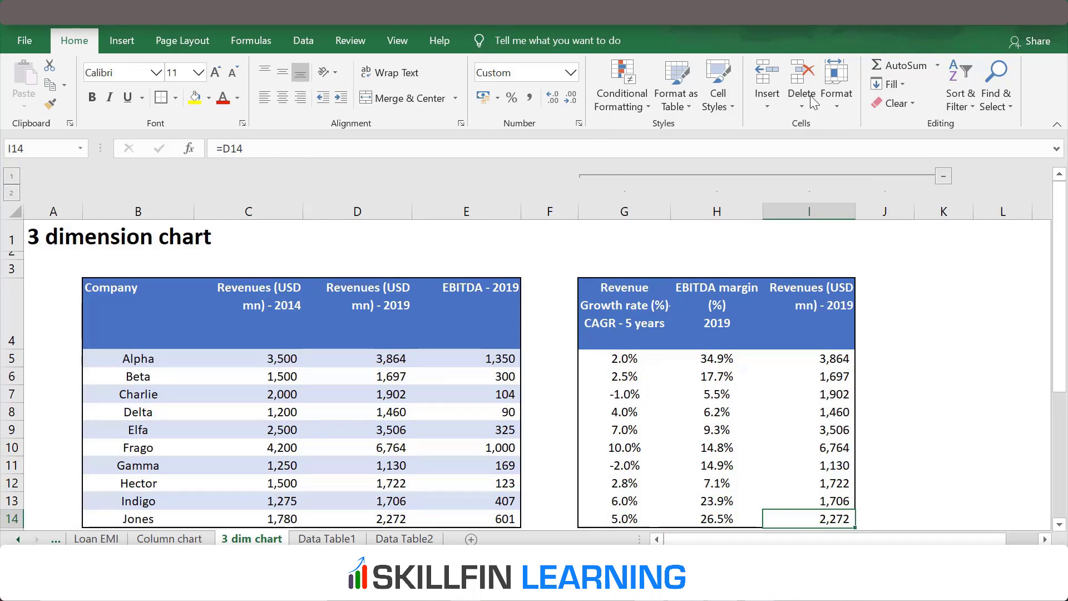
# Insert a 3-D Bubble chart (X Y Scatter family) of the growth, margin and revenue columns.
pyautogui.moveTo(955, 541); pyautogui.dragTo(986, 542)
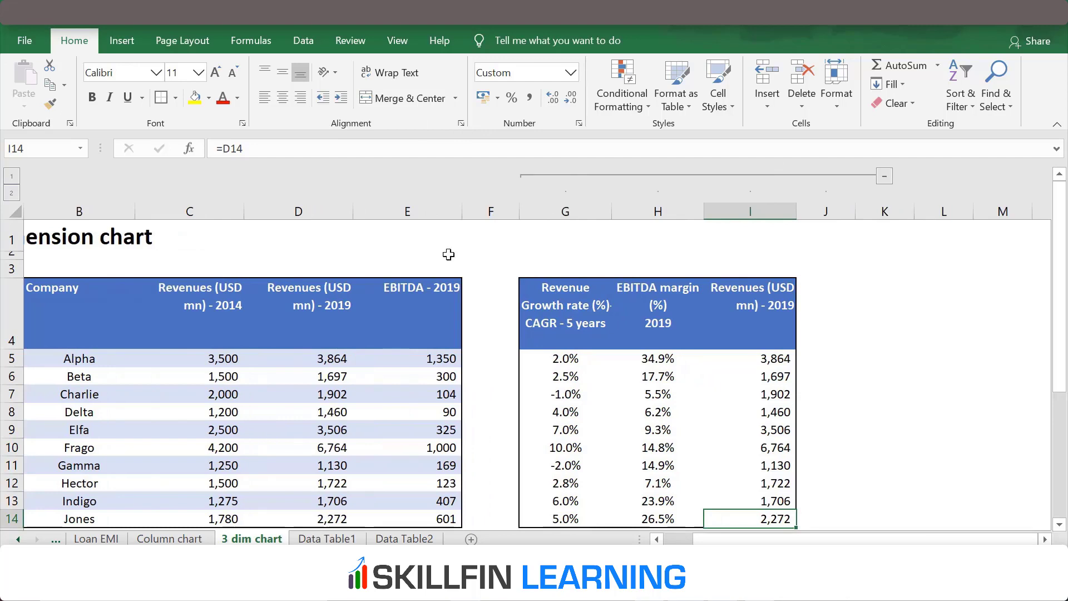
pyautogui.moveTo(556, 359); pyautogui.dragTo(795, 516)
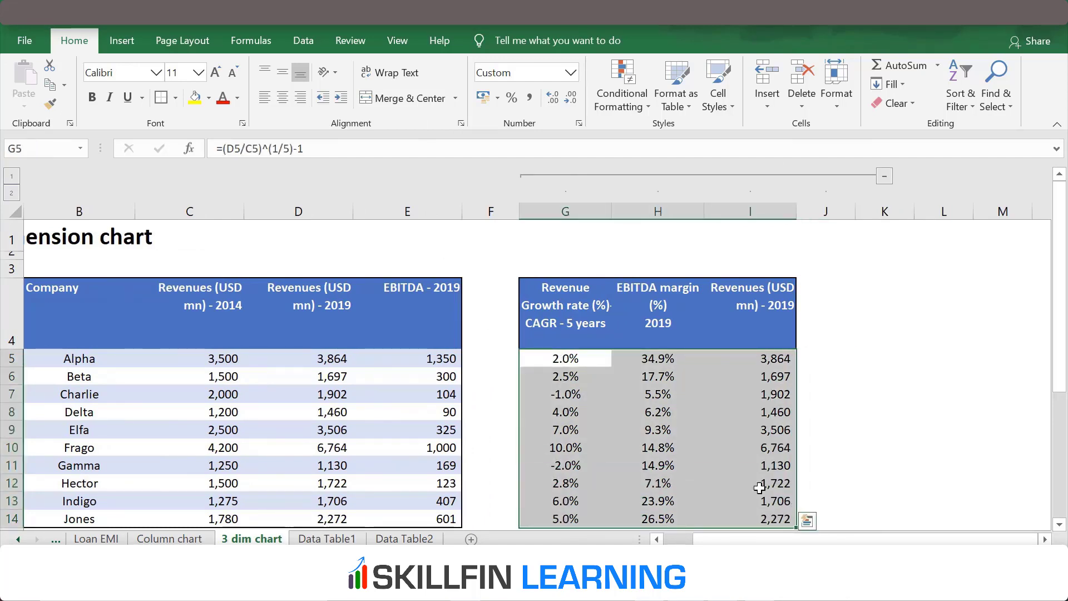
pyautogui.click(137, 47)
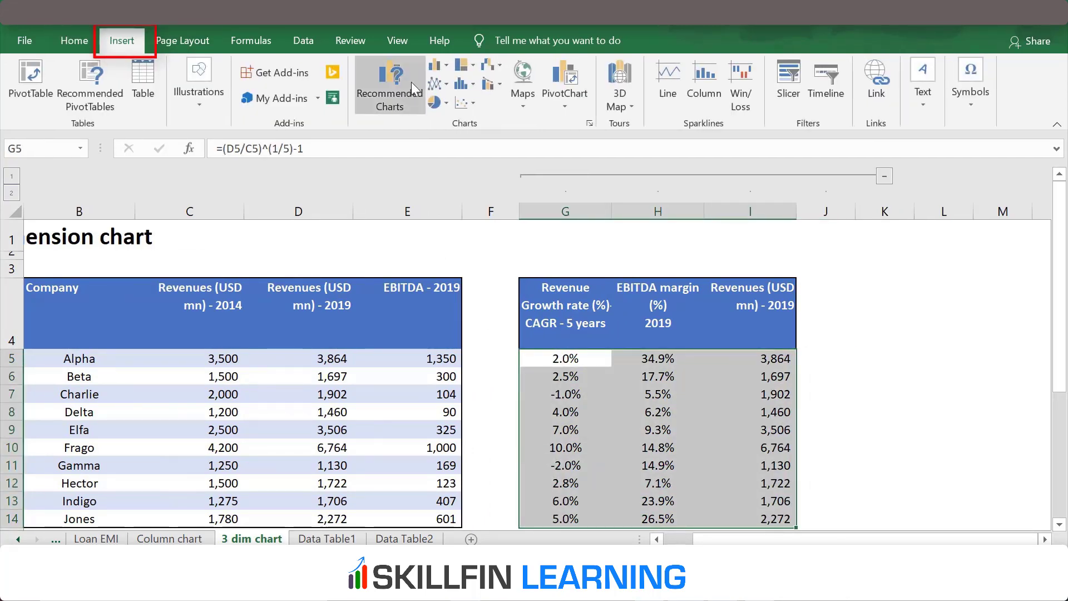
pyautogui.click(395, 102)
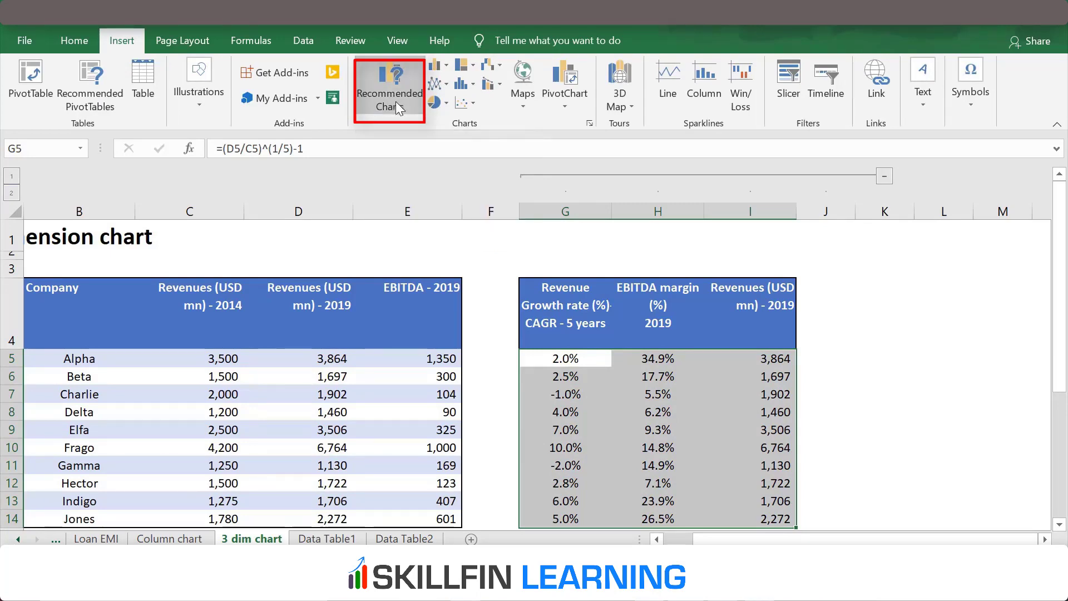
pyautogui.click(390, 70)
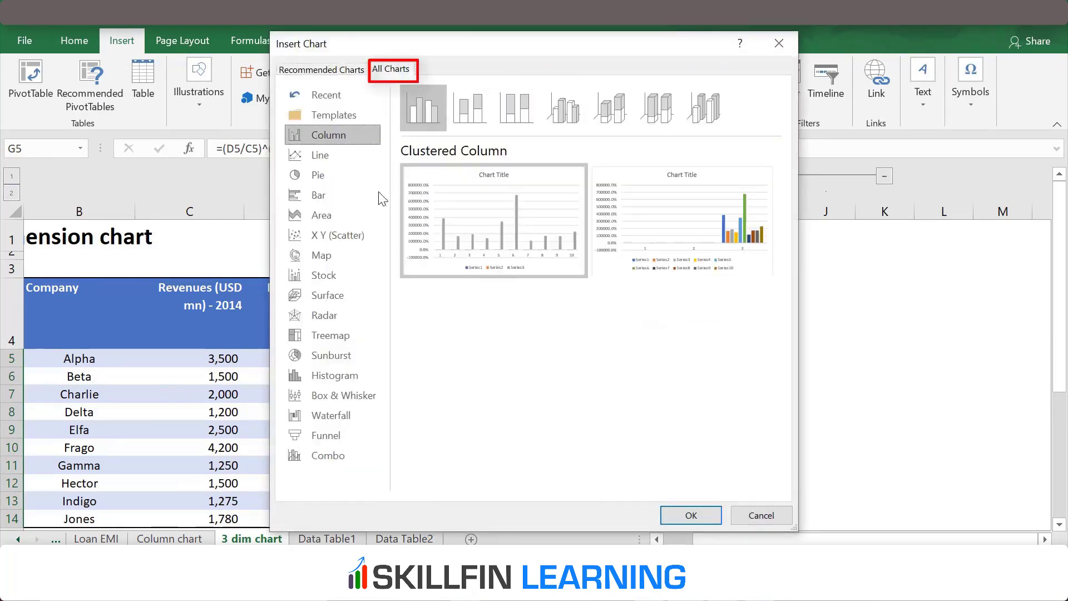
pyautogui.click(319, 236)
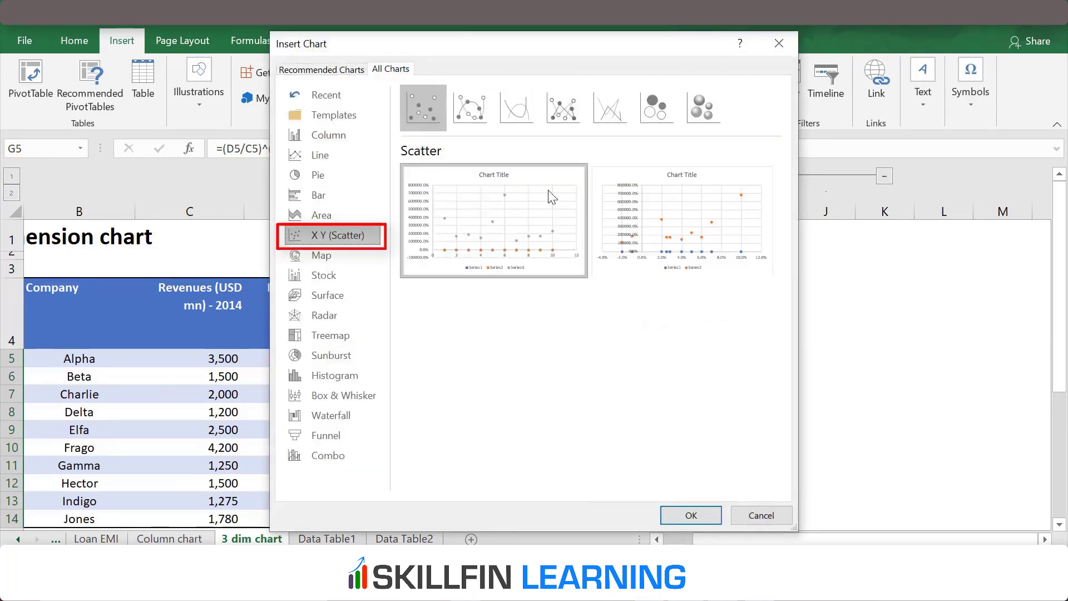
pyautogui.click(701, 105)
pyautogui.moveTo(674, 251)
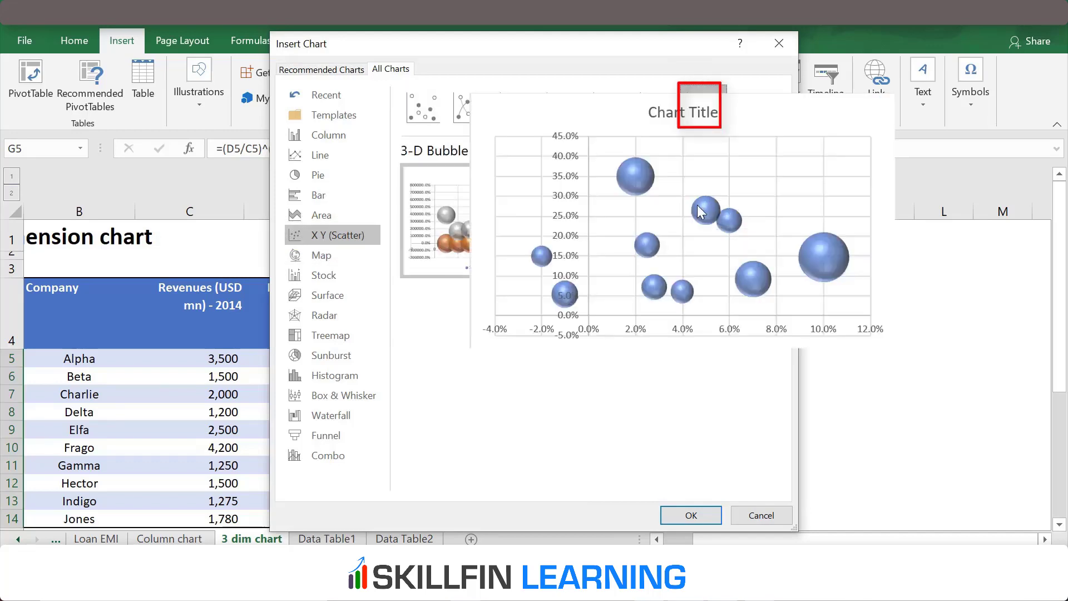
pyautogui.click(706, 512)
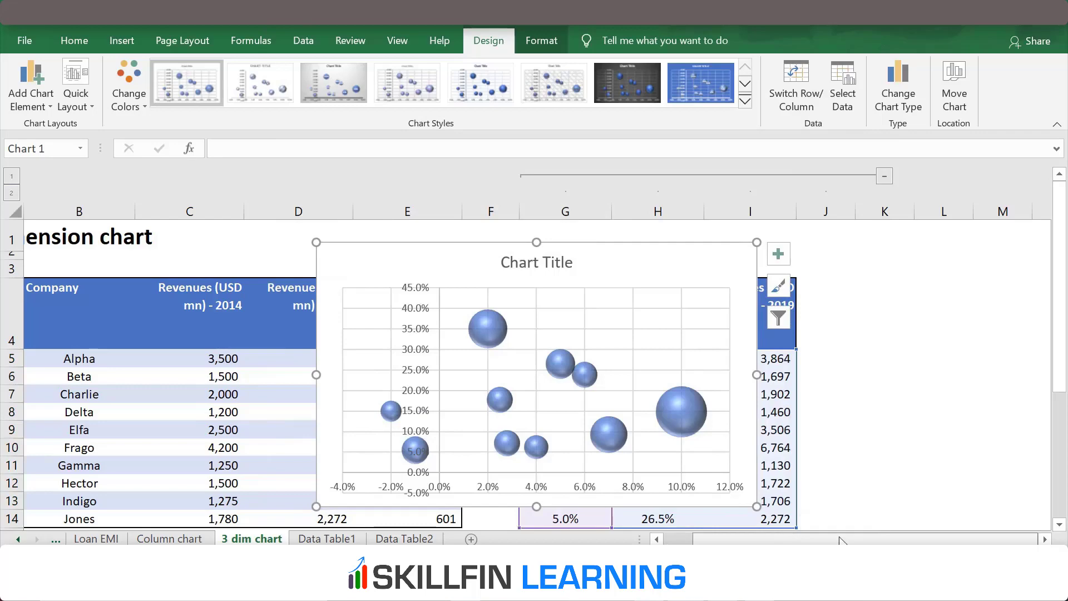
# Move the bubble chart to the right of the data table.
pyautogui.moveTo(712, 244); pyautogui.dragTo(1024, 286)
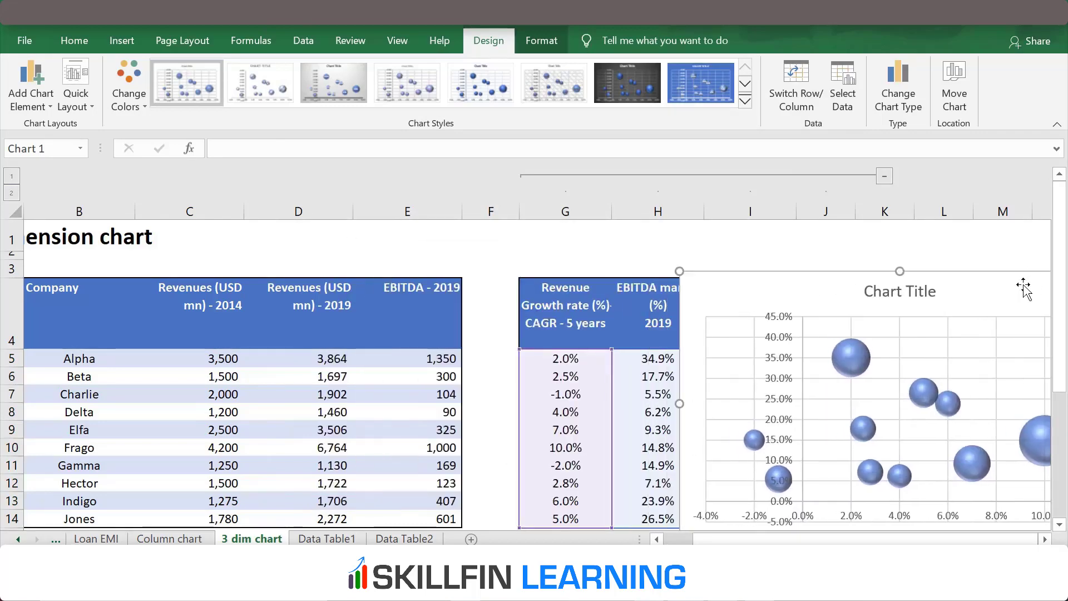
pyautogui.hscroll(8, 670, 276)
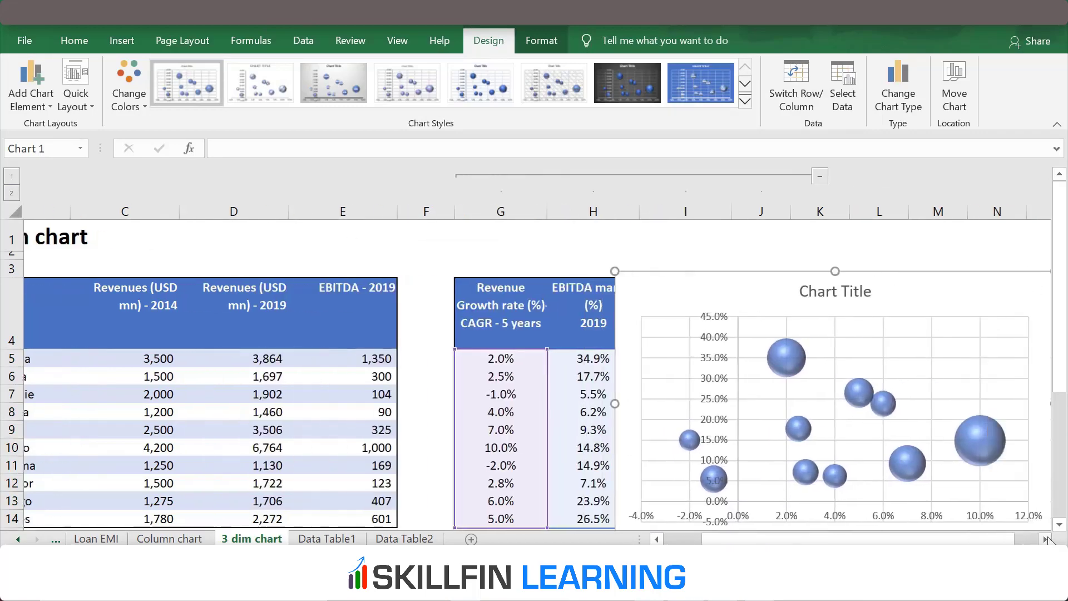
pyautogui.moveTo(670, 277); pyautogui.dragTo(852, 278)
# Delete the bubble chart's horizontal and vertical major gridlines.
pyautogui.scroll(-1, 902, 373)
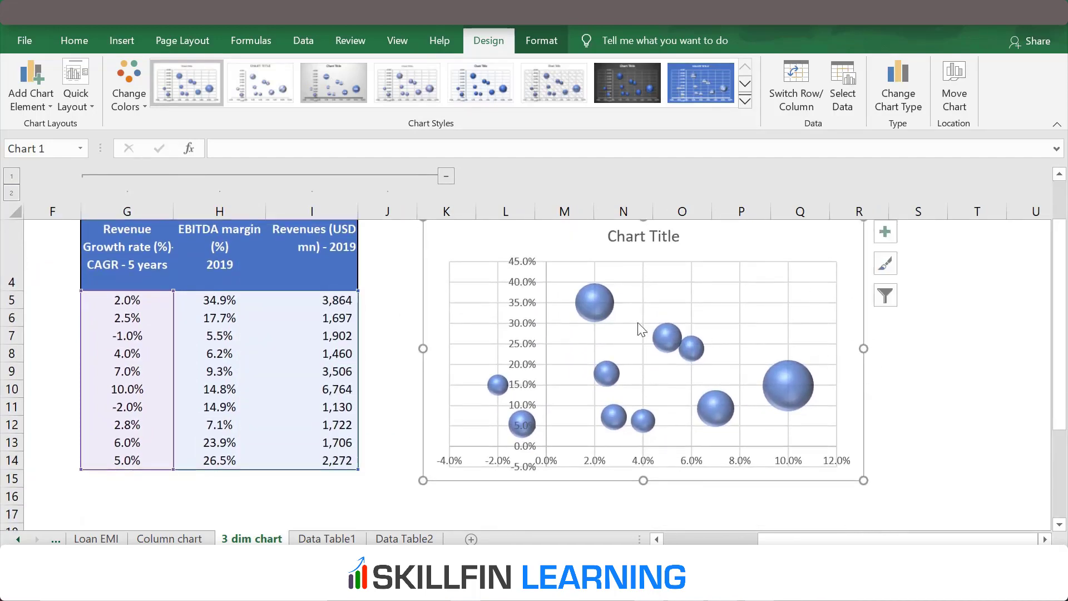
pyautogui.click(715, 285)
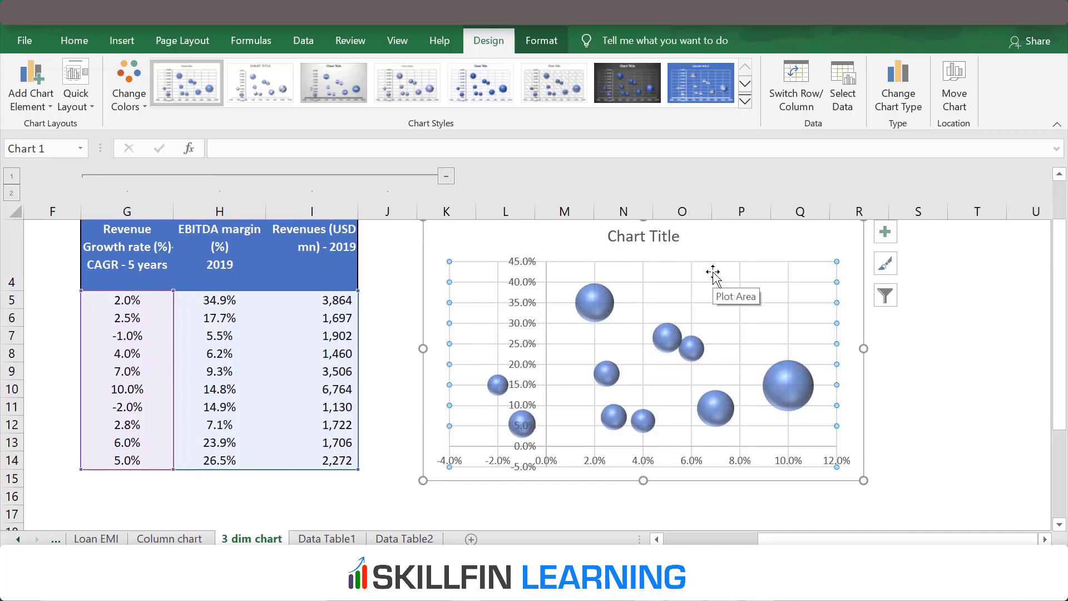
pyautogui.press('Delete')
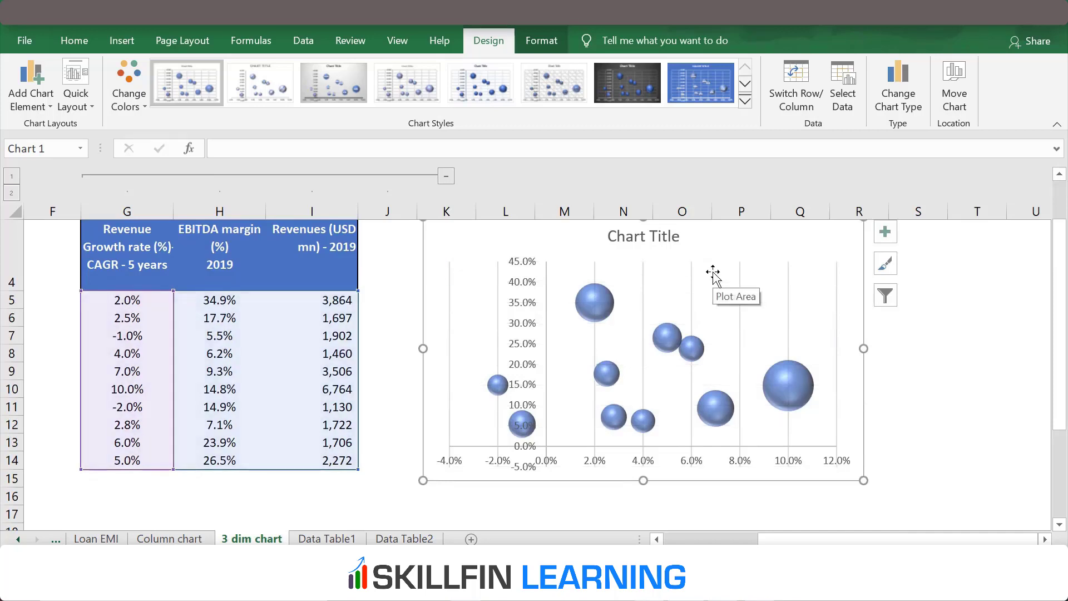
pyautogui.click(741, 284)
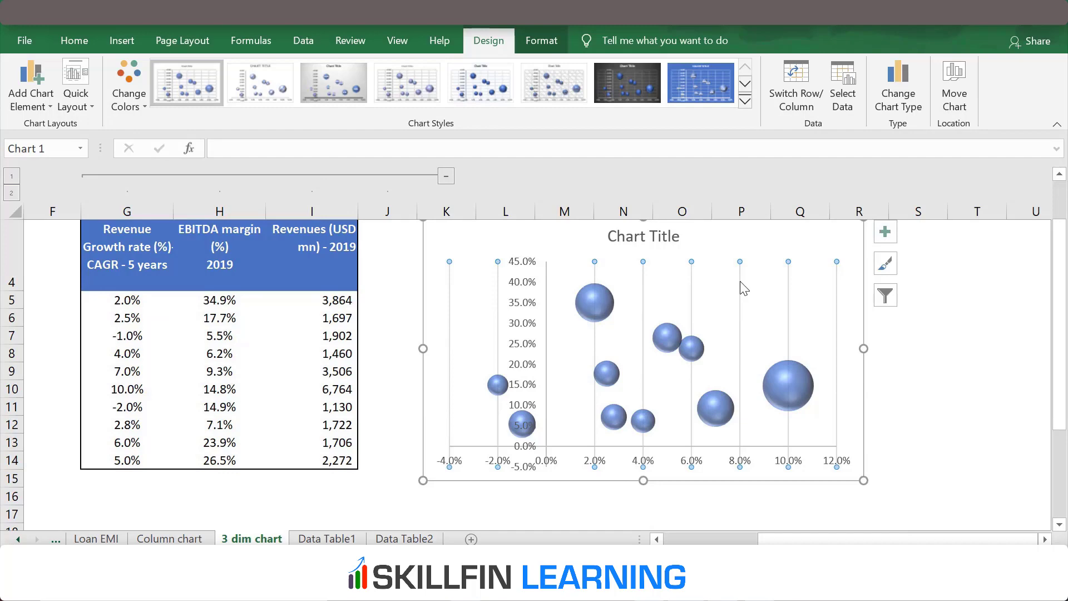
pyautogui.press('Delete')
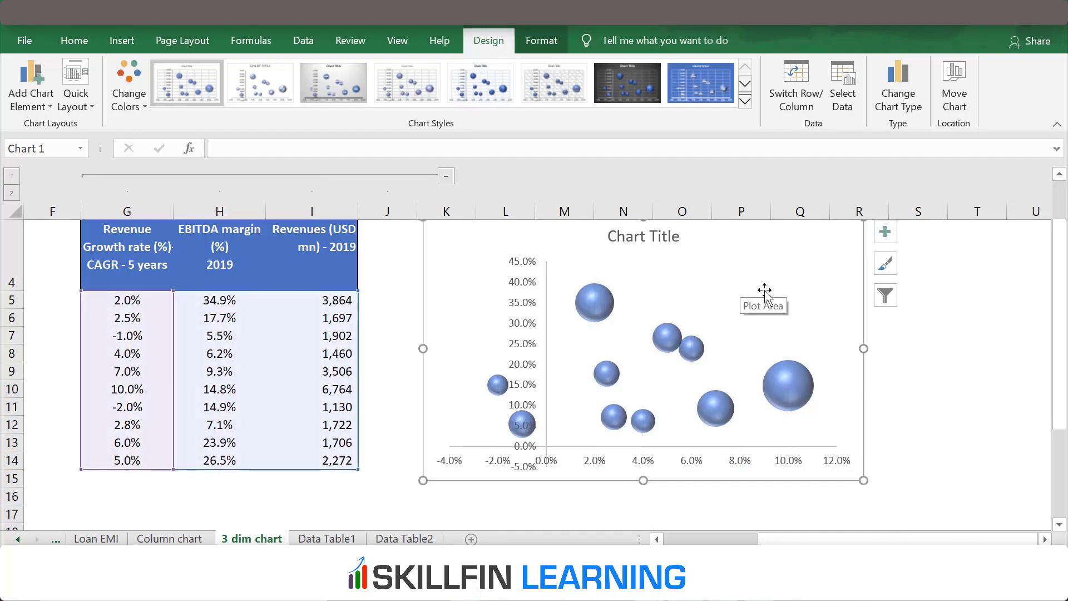
pyautogui.scroll(1, 656, 275)
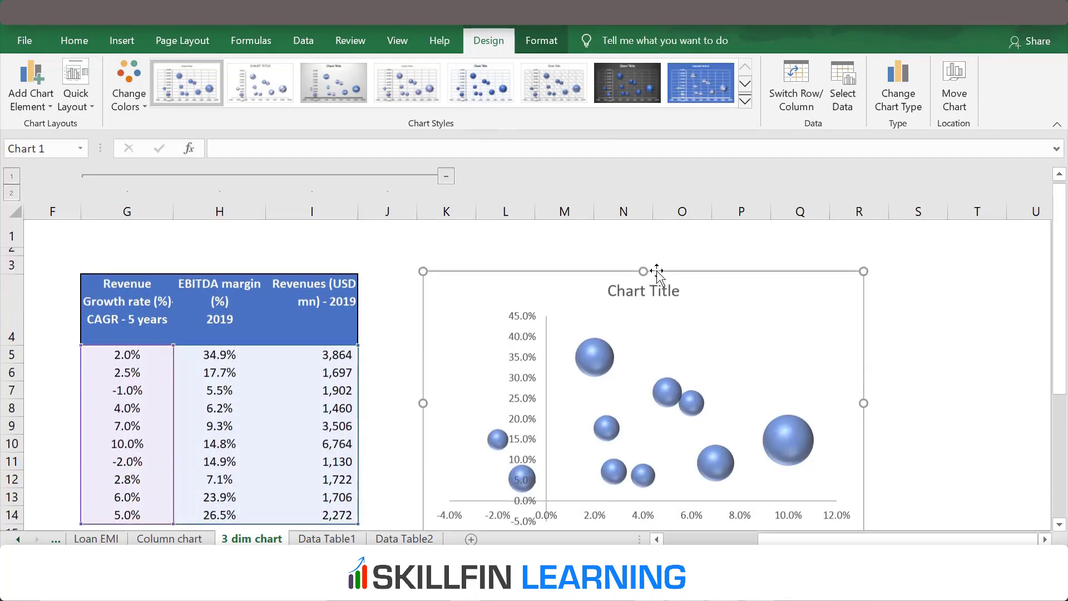
pyautogui.click(649, 350)
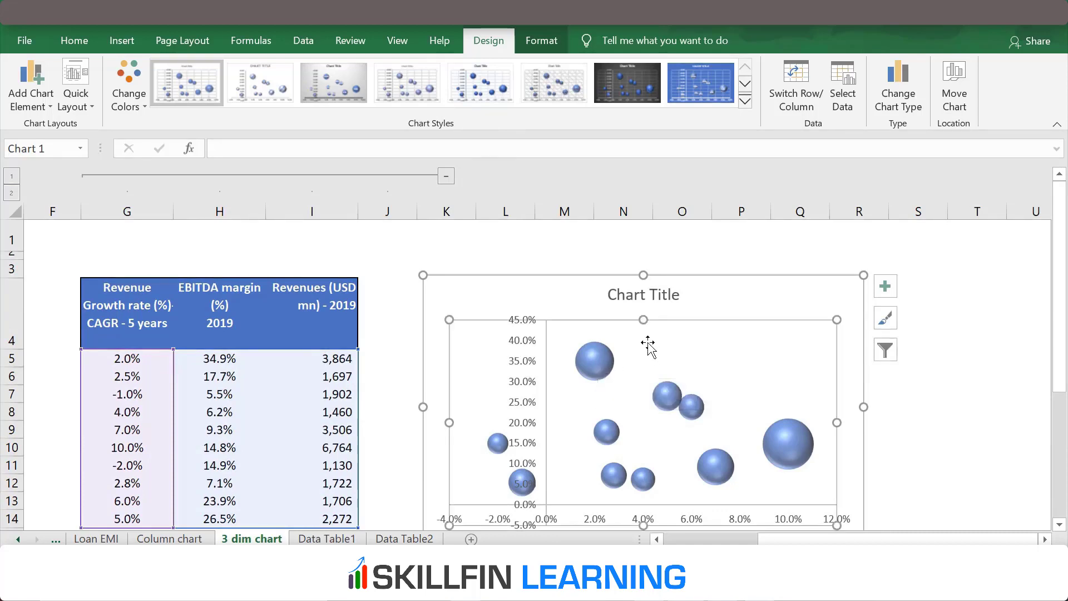
pyautogui.rightClick(694, 348)
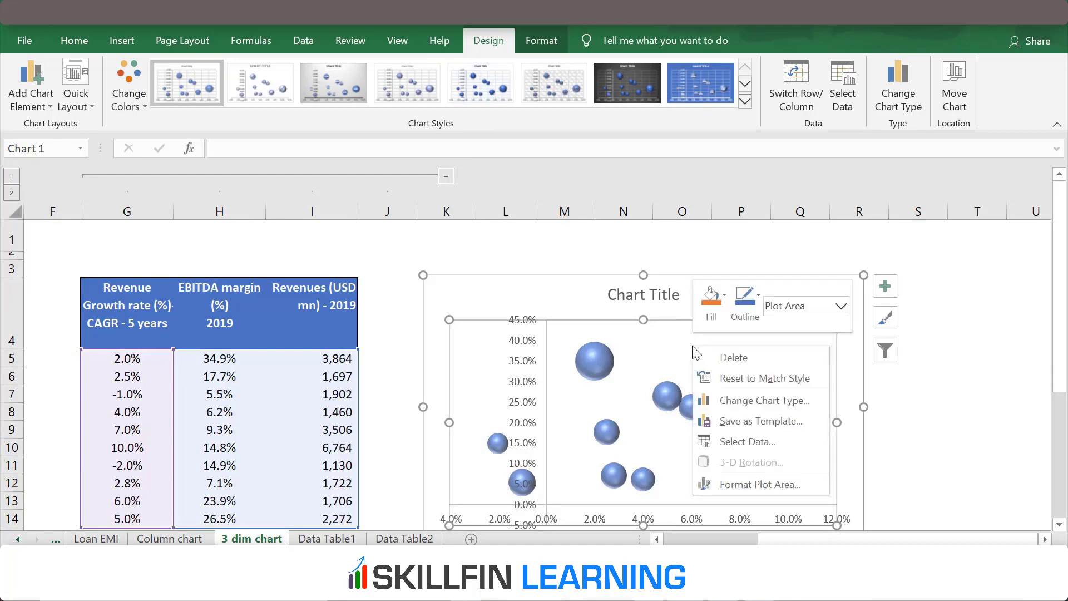
pyautogui.click(732, 437)
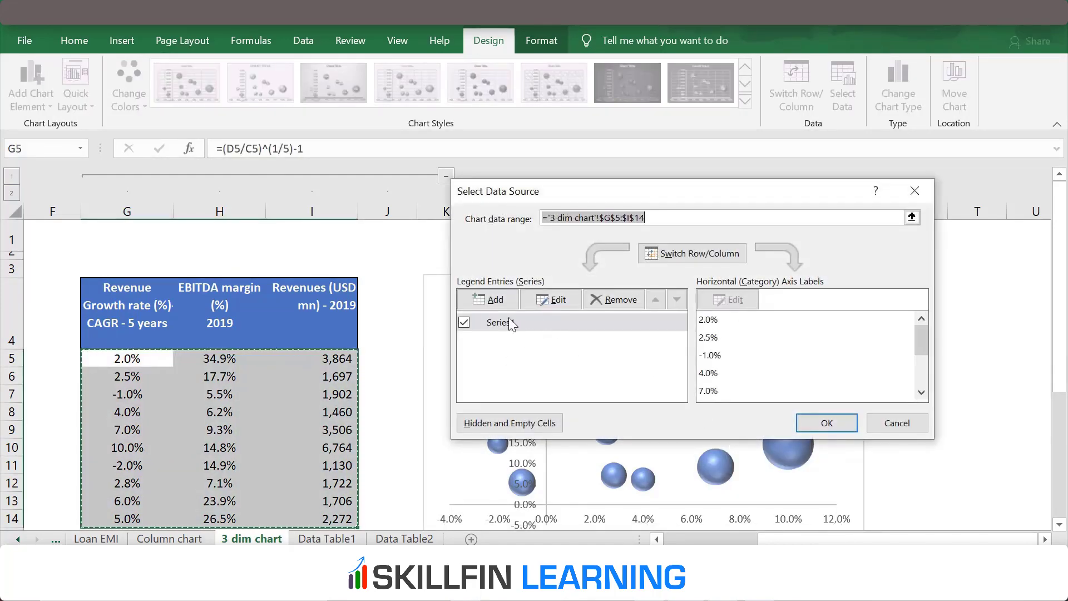
pyautogui.click(544, 300)
pyautogui.click(624, 300)
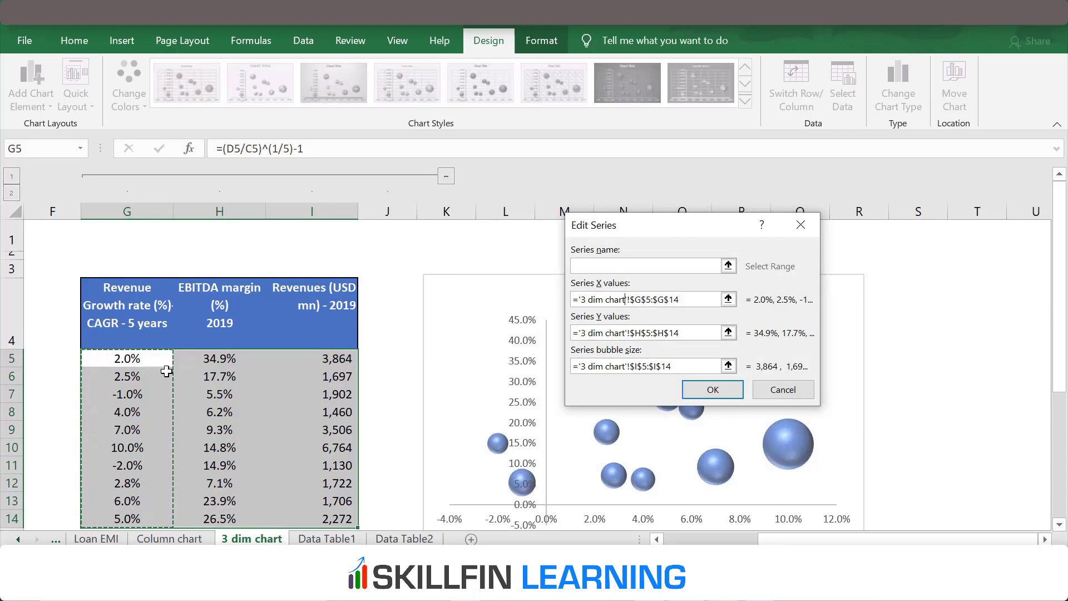
pyautogui.click(649, 335)
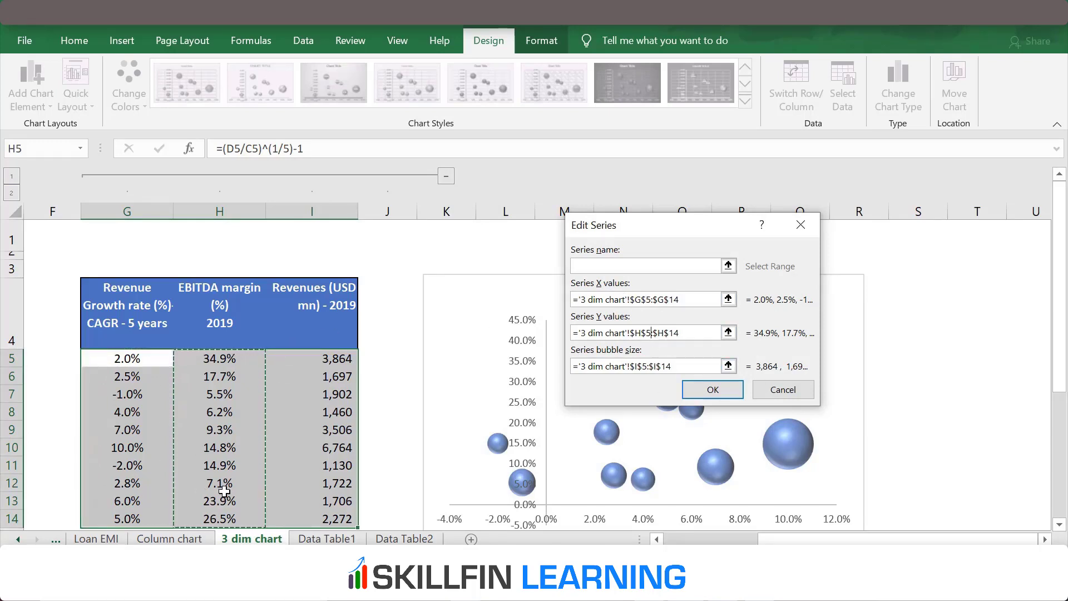
pyautogui.click(665, 366)
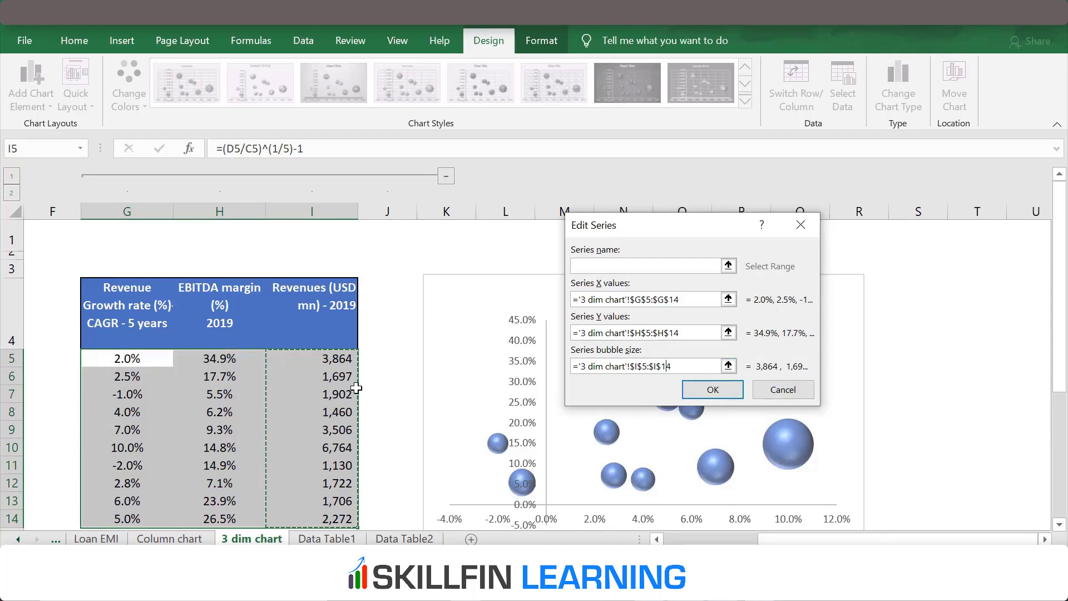
pyautogui.click(730, 391)
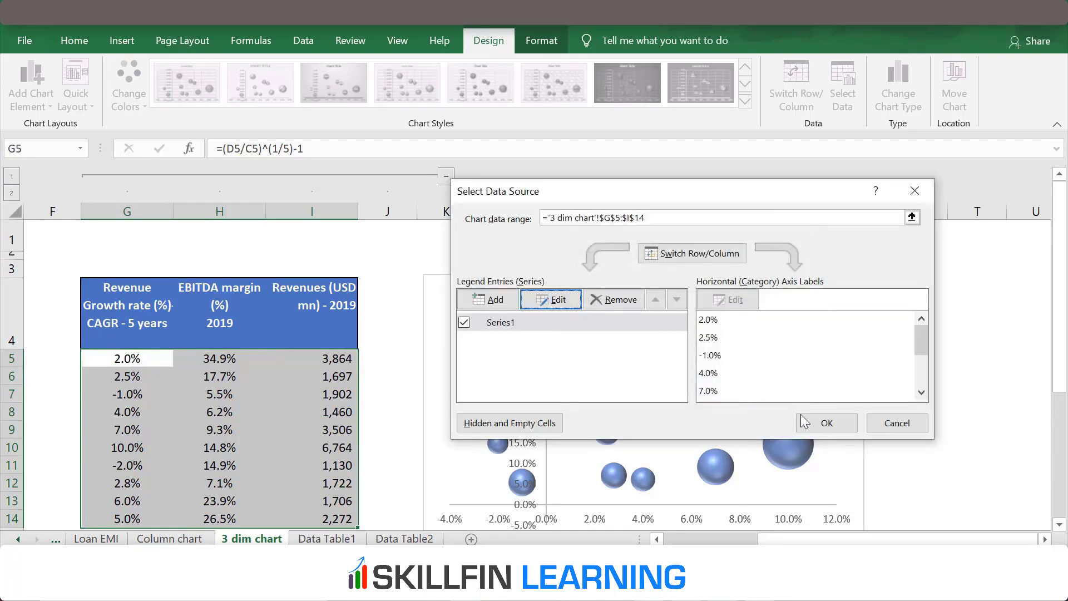
pyautogui.click(820, 423)
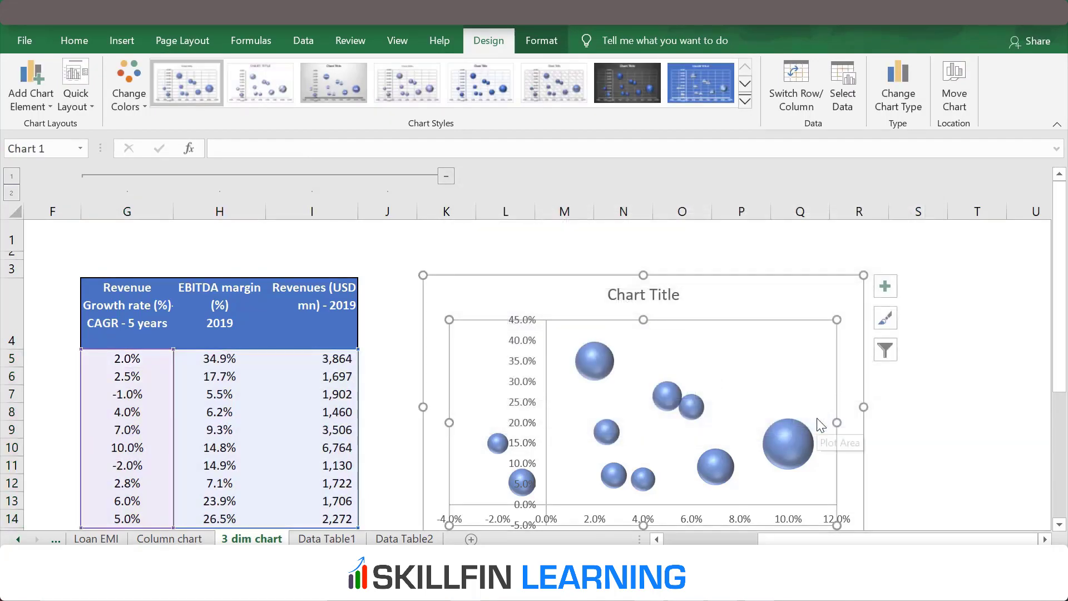
# Enlarge the bubble chart toward the lower right.
pyautogui.scroll(-2, 817, 420)
pyautogui.scroll(1, 818, 422)
pyautogui.moveTo(864, 480); pyautogui.dragTo(888, 519)
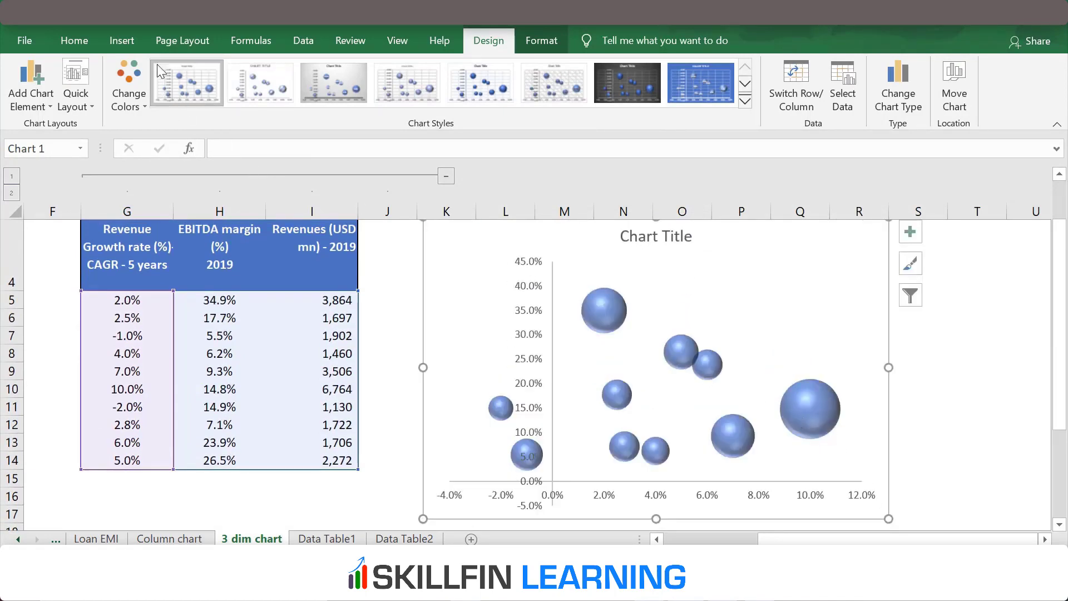
pyautogui.click(122, 41)
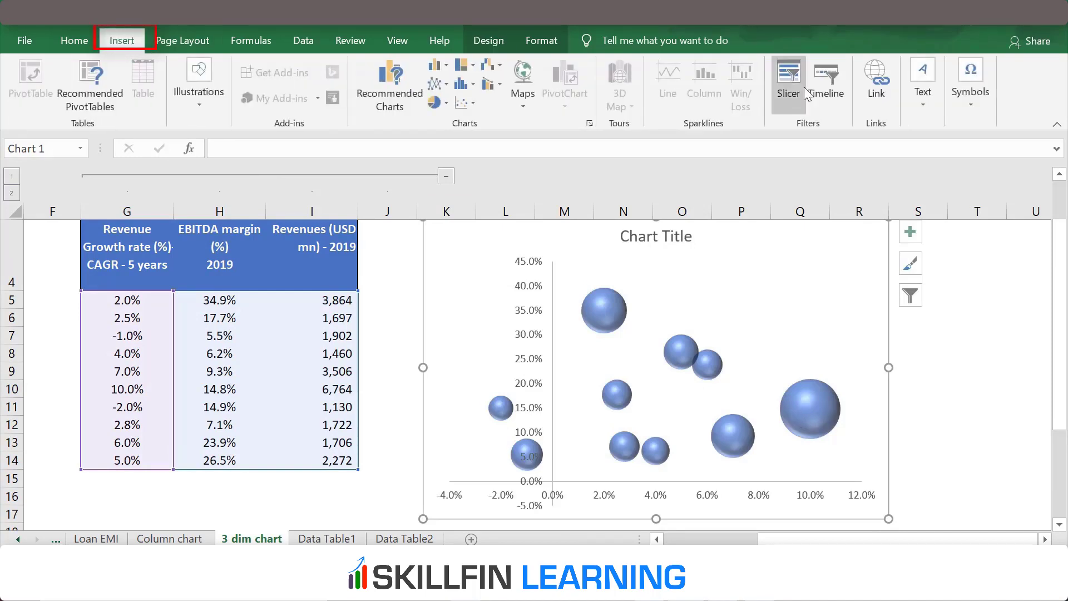
# Add a text box on the chart reading 'Revenue Growth (2014-19), CAGR %'.
pyautogui.click(937, 103)
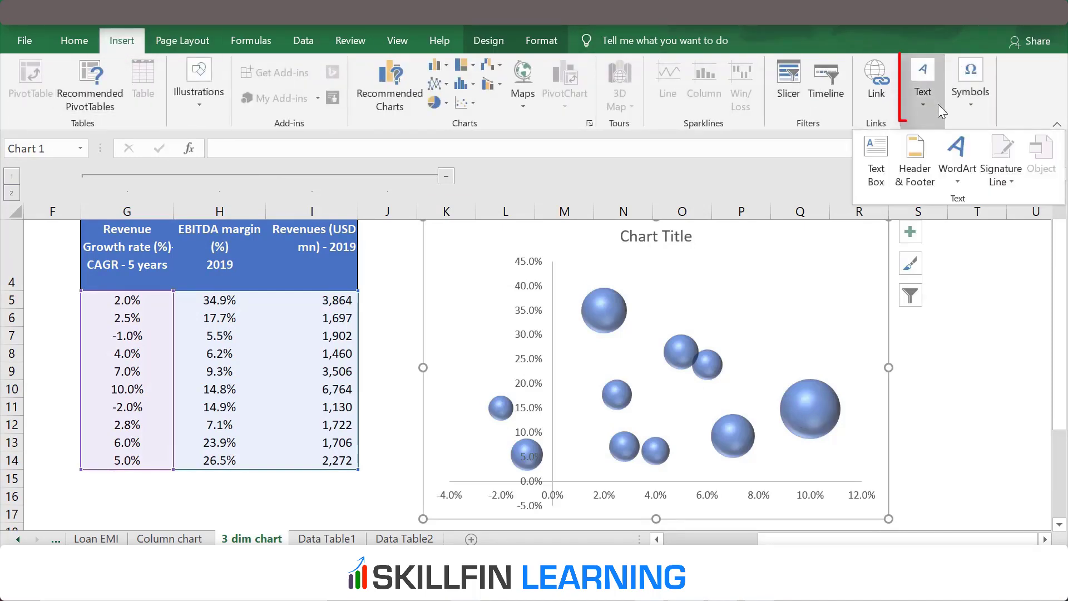
pyautogui.click(890, 152)
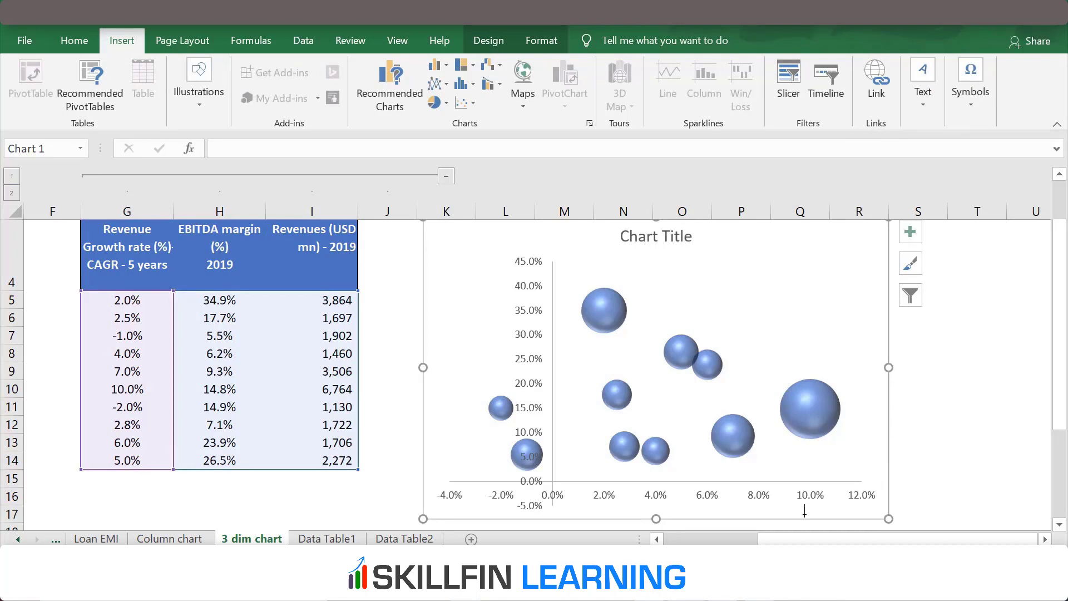
pyautogui.moveTo(889, 430); pyautogui.dragTo(801, 517)
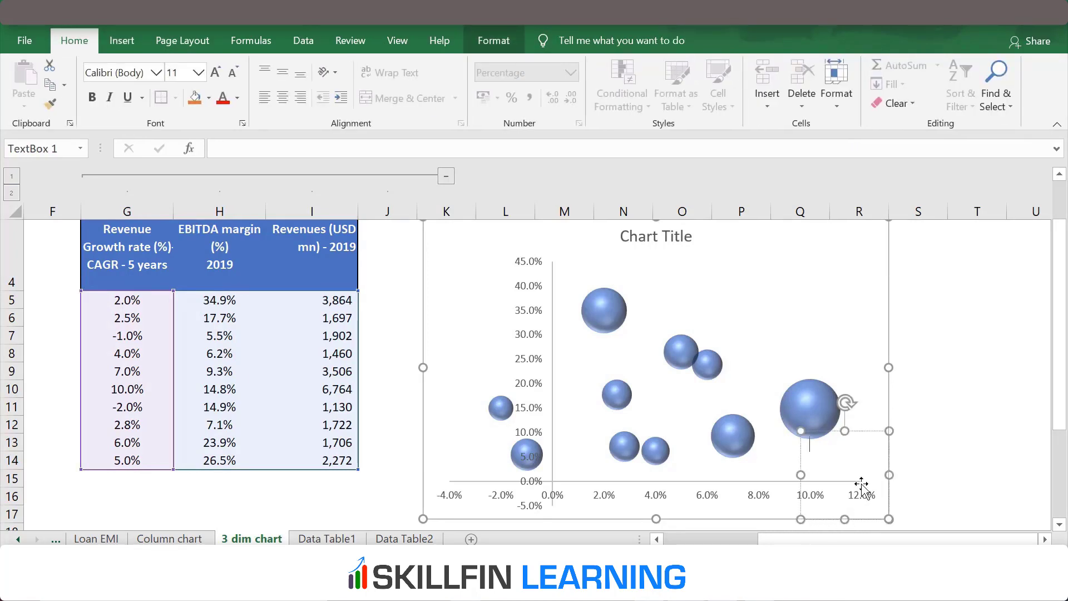
pyautogui.write('Revenue Grow')
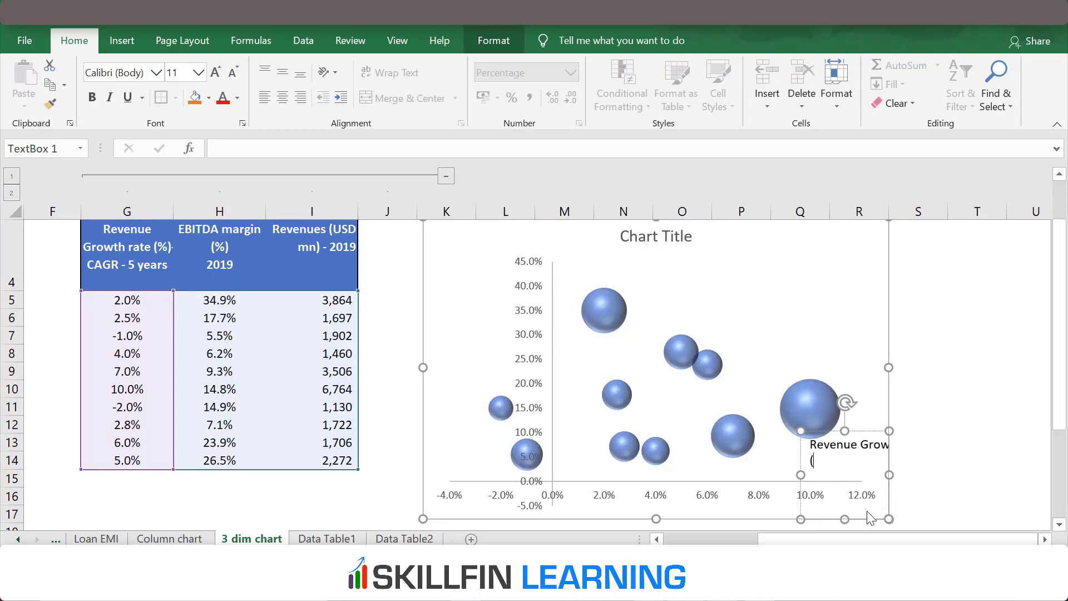
pyautogui.write('14-19')
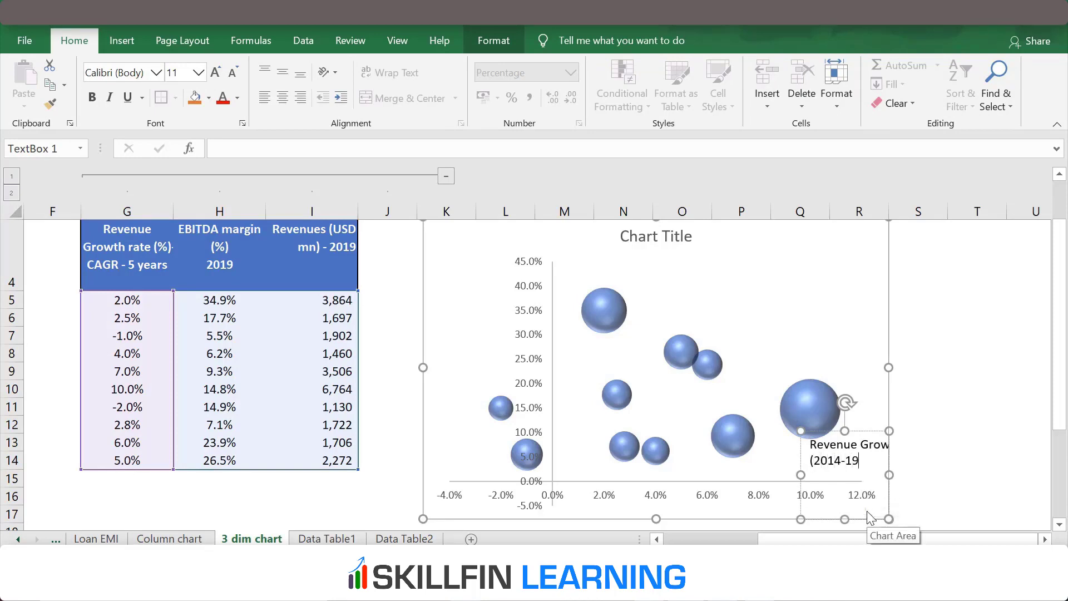
pyautogui.write('), CAGR')
pyautogui.press('Escape')
# Move the label below the horizontal axis and make the chart taller.
pyautogui.click(718, 475)
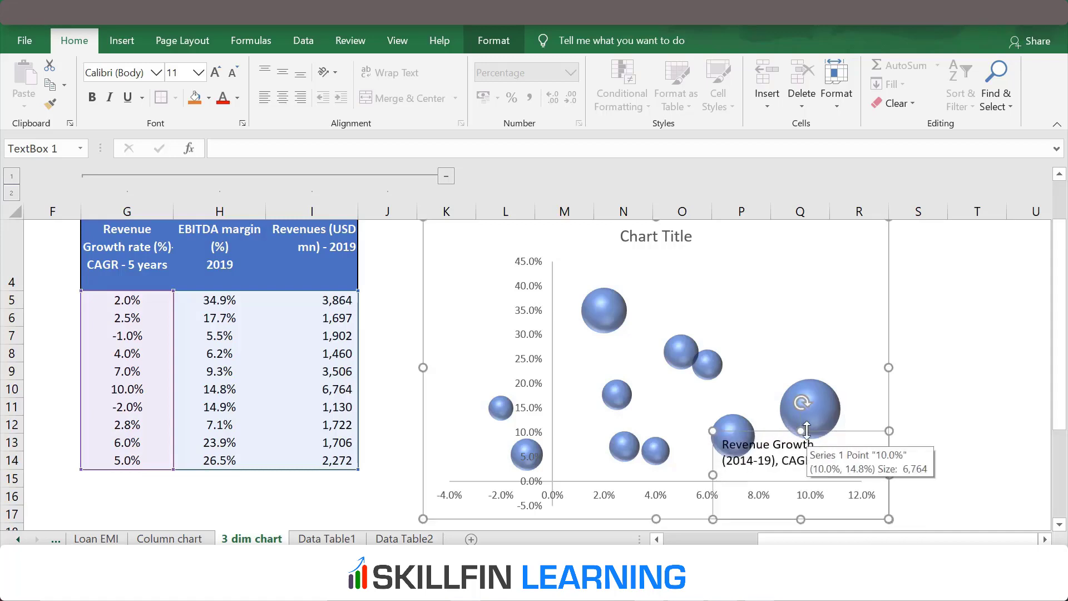
pyautogui.moveTo(804, 455); pyautogui.dragTo(806, 507)
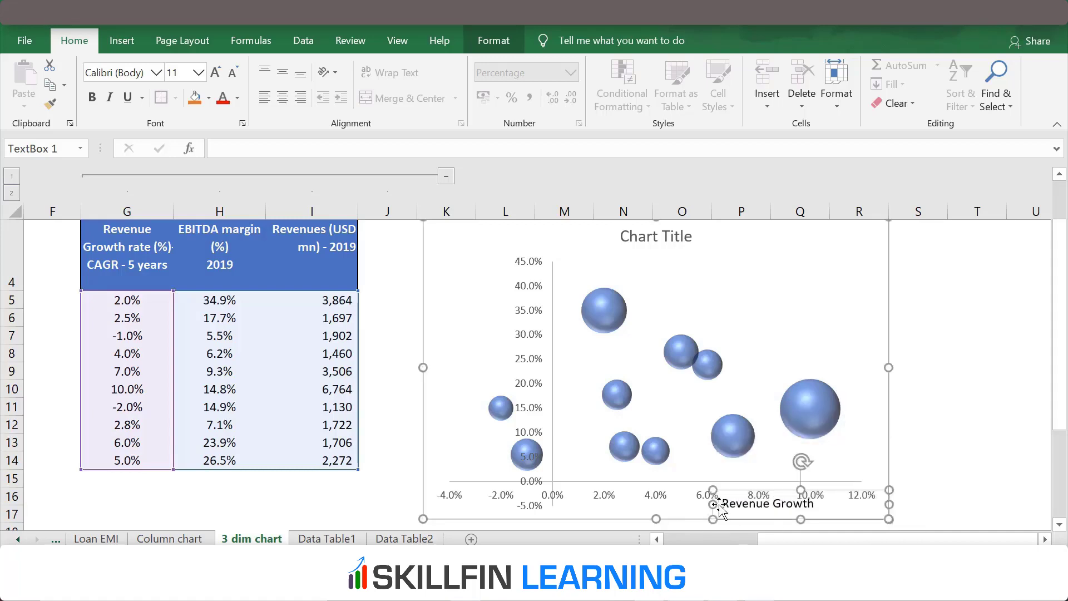
pyautogui.scroll(-1, 672, 448)
pyautogui.moveTo(656, 411); pyautogui.dragTo(662, 445)
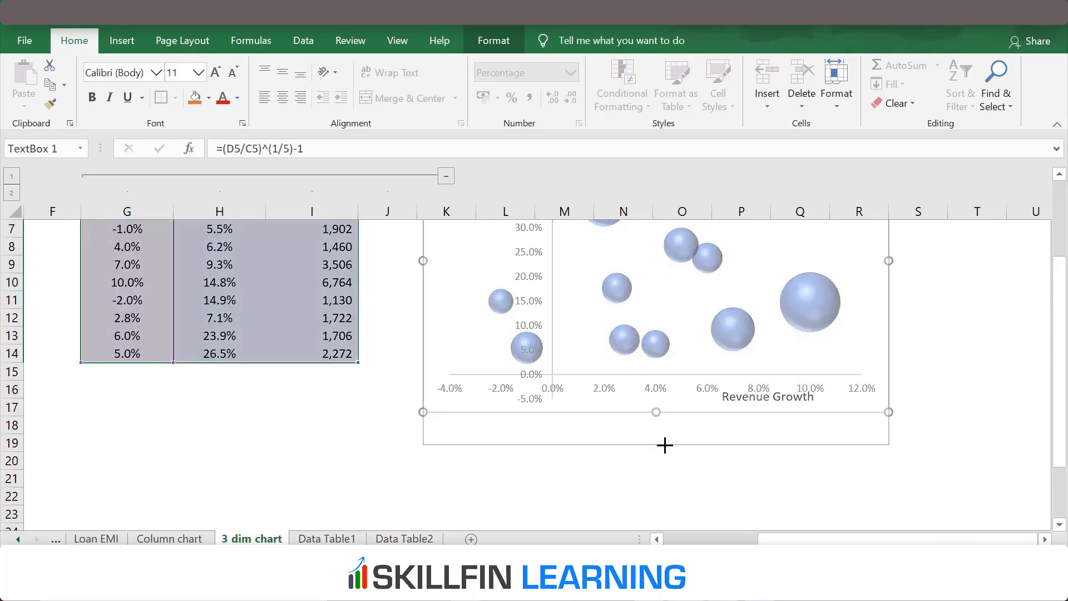
pyautogui.scroll(1, 753, 336)
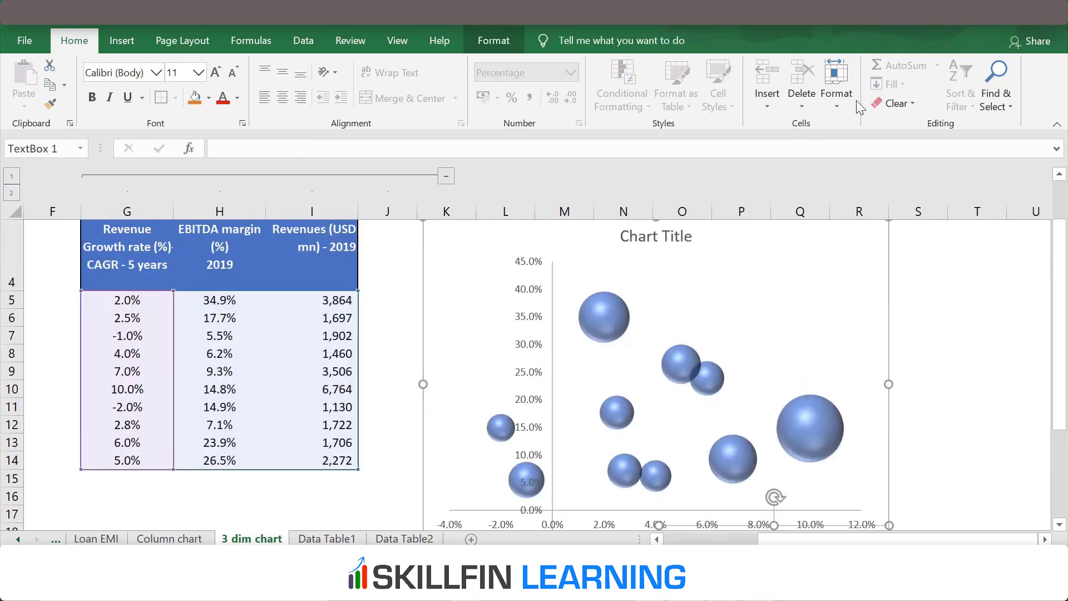
# Add a text box on the chart's left side reading 'EBITDA margin (2019), %'.
pyautogui.click(121, 40)
pyautogui.click(923, 98)
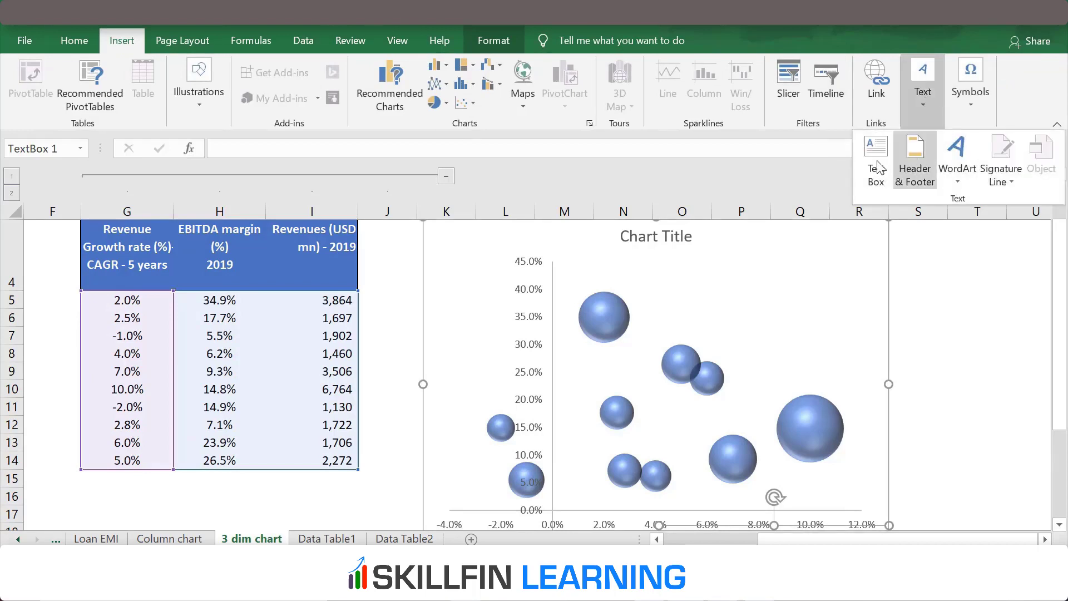
pyautogui.click(830, 179)
pyautogui.moveTo(443, 329); pyautogui.dragTo(531, 417)
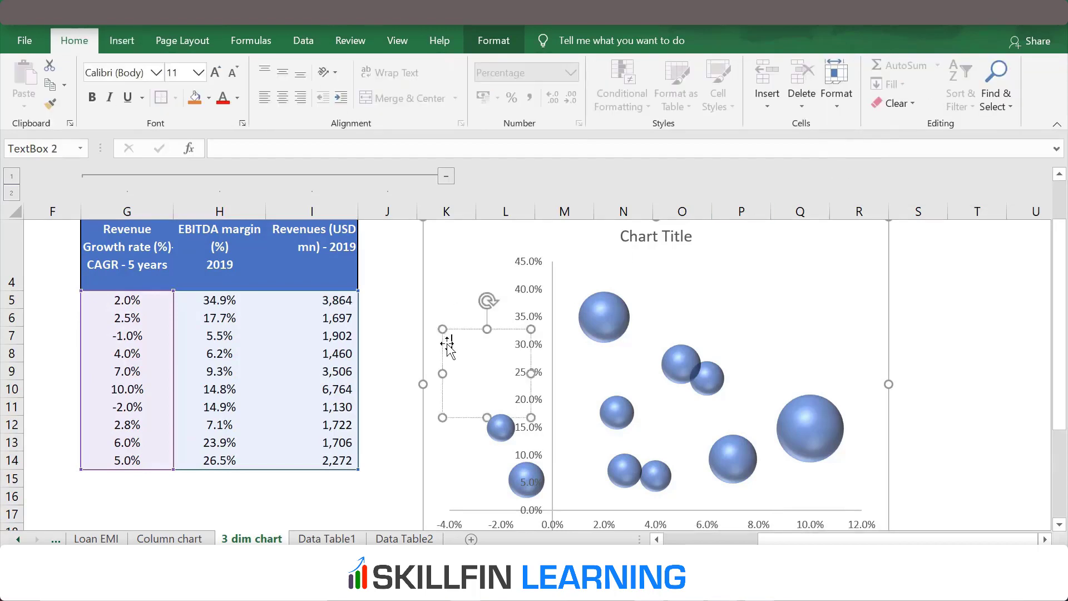
pyautogui.write('EB')
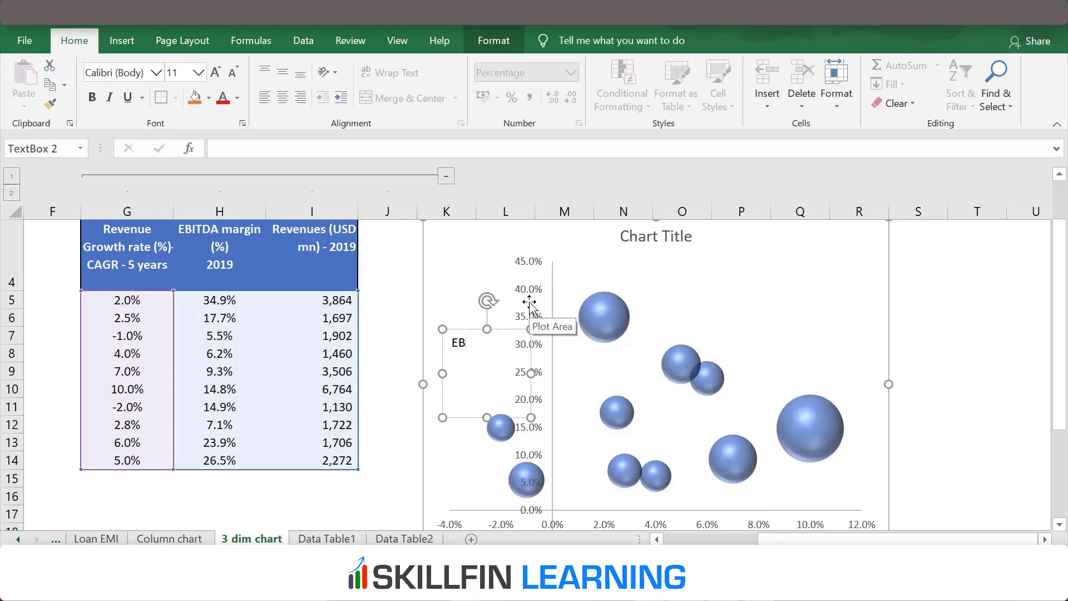
pyautogui.write('ITDA ama')
pyautogui.press('BackSpace')
pyautogui.press('BackSpace')
pyautogui.write('margin(2019),%')
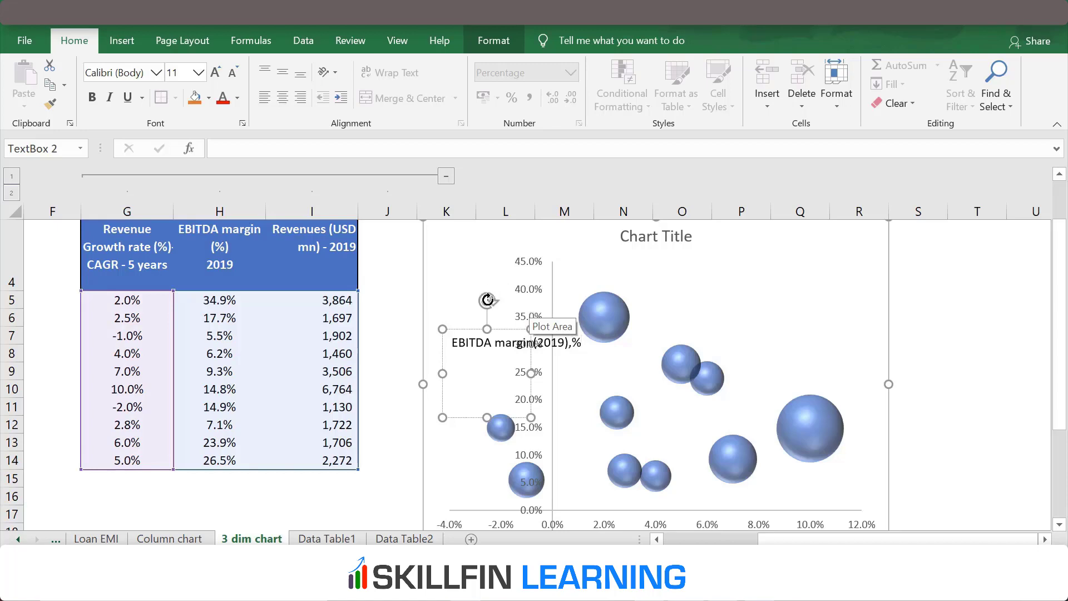
# Rotate the EBITDA margin label to run vertically beside the vertical axis.
pyautogui.moveTo(488, 301); pyautogui.dragTo(436, 372)
pyautogui.click(466, 338)
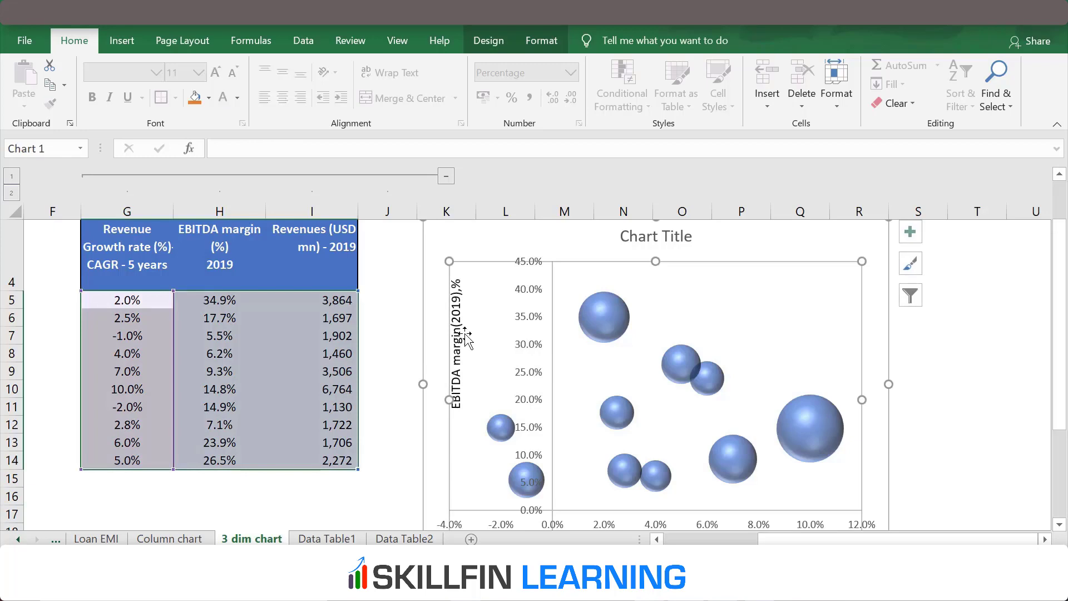
pyautogui.click(456, 335)
pyautogui.click(624, 298)
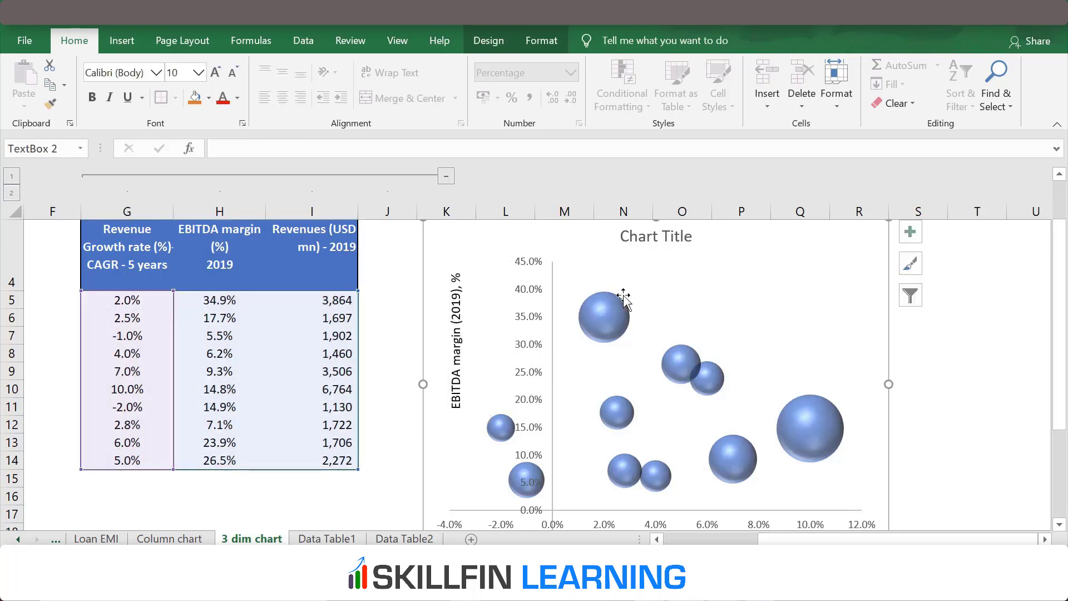
pyautogui.scroll(1, 626, 298)
pyautogui.click(629, 295)
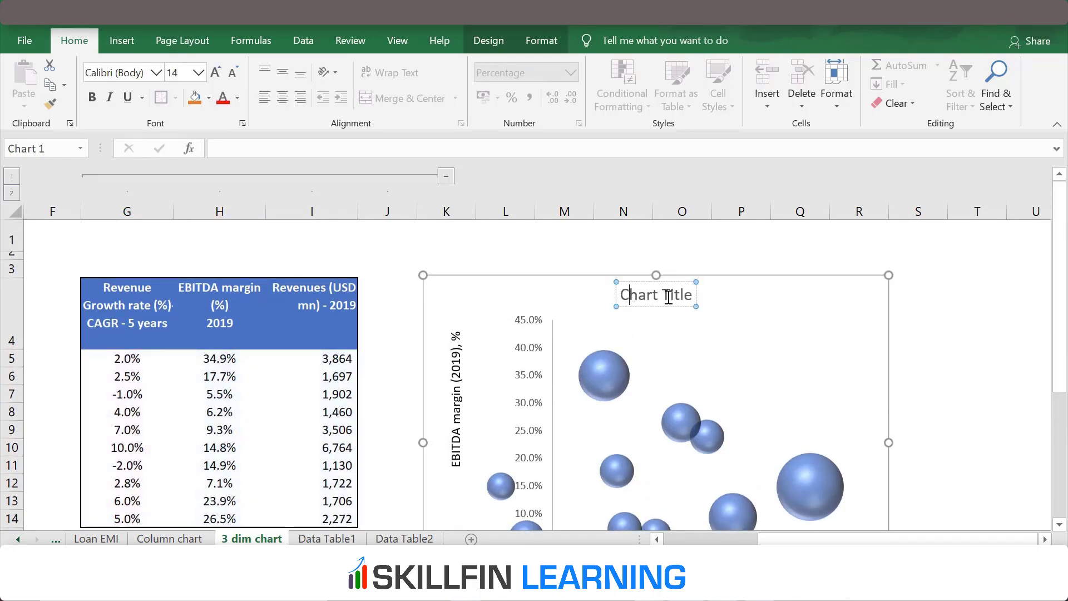
# Replace the Chart Title placeholder with 'Performance comparison for Chemical Cos.'.
pyautogui.moveTo(619, 295); pyautogui.dragTo(695, 295)
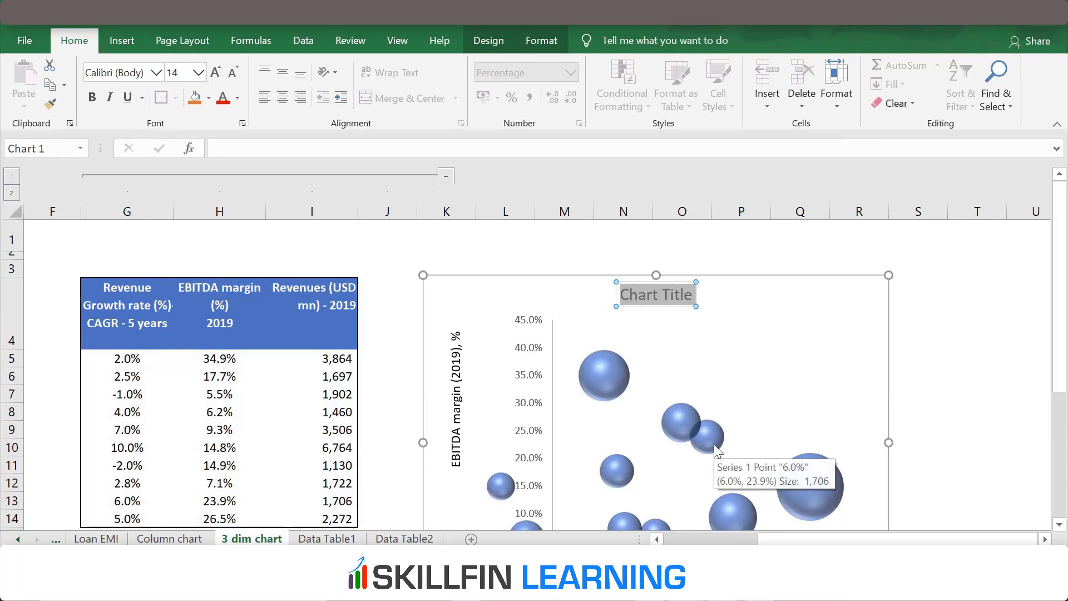
pyautogui.write('C')
pyautogui.press('BackSpace')
pyautogui.write('P')
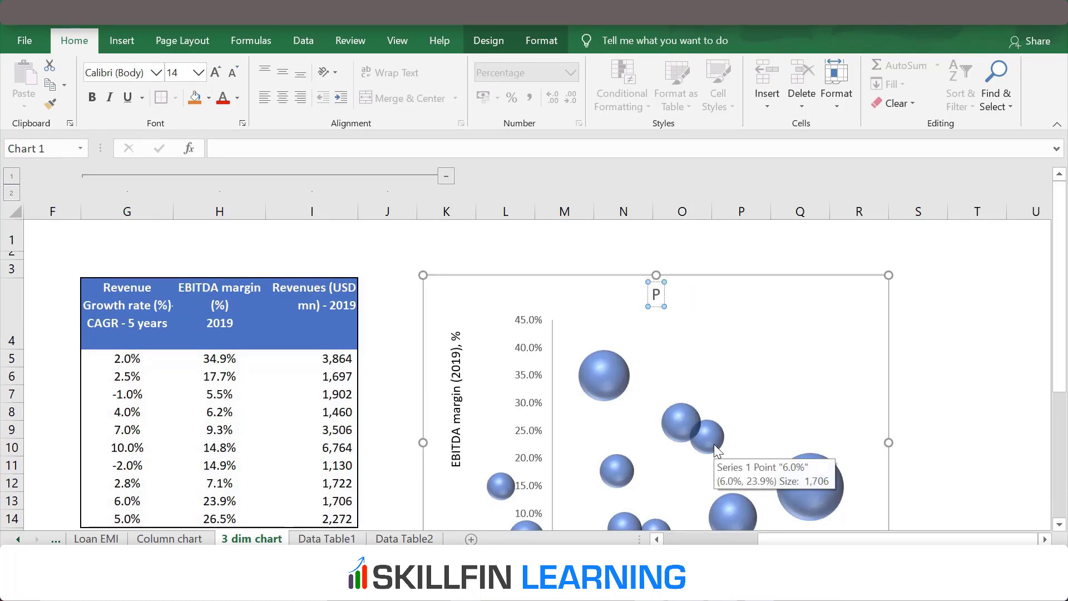
pyautogui.write('erformance comparison for Chemical Cos')
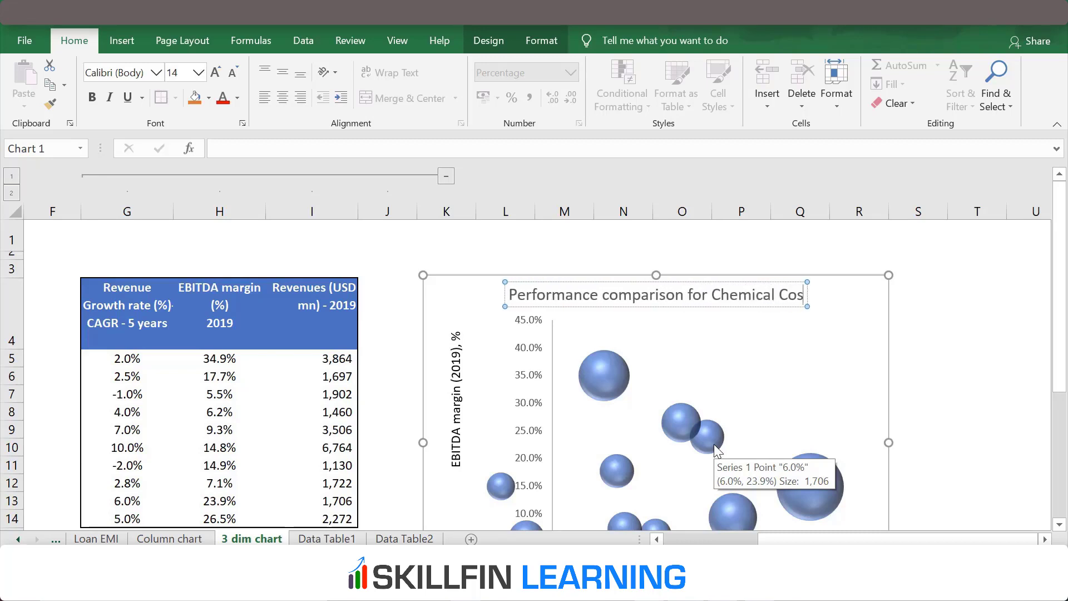
pyautogui.write('.')
pyautogui.press('Escape')
pyautogui.press('Escape')
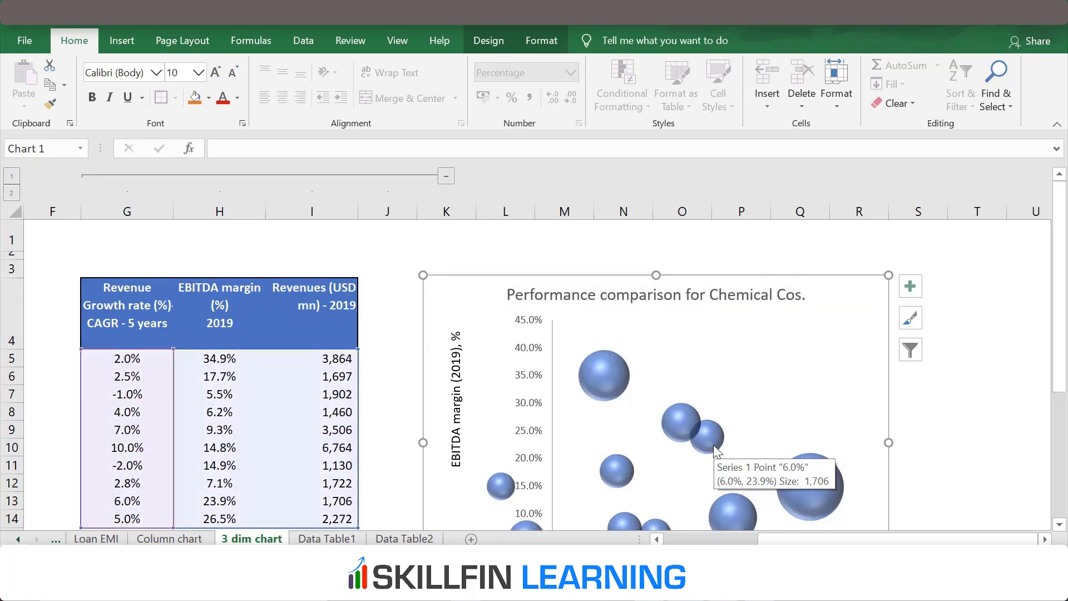
pyautogui.scroll(-2, 713, 445)
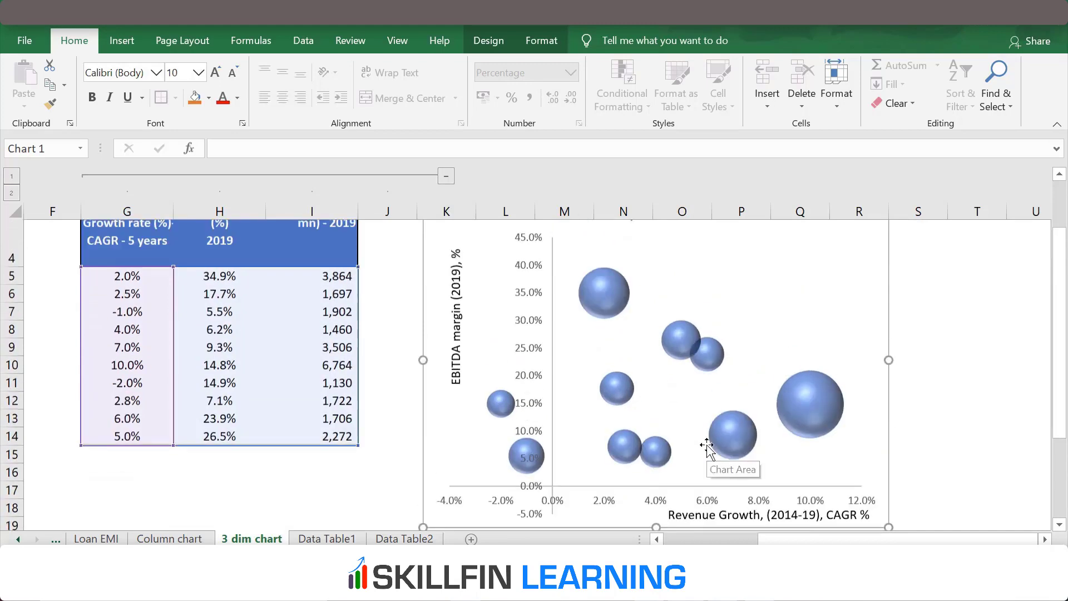
pyautogui.scroll(1, 707, 445)
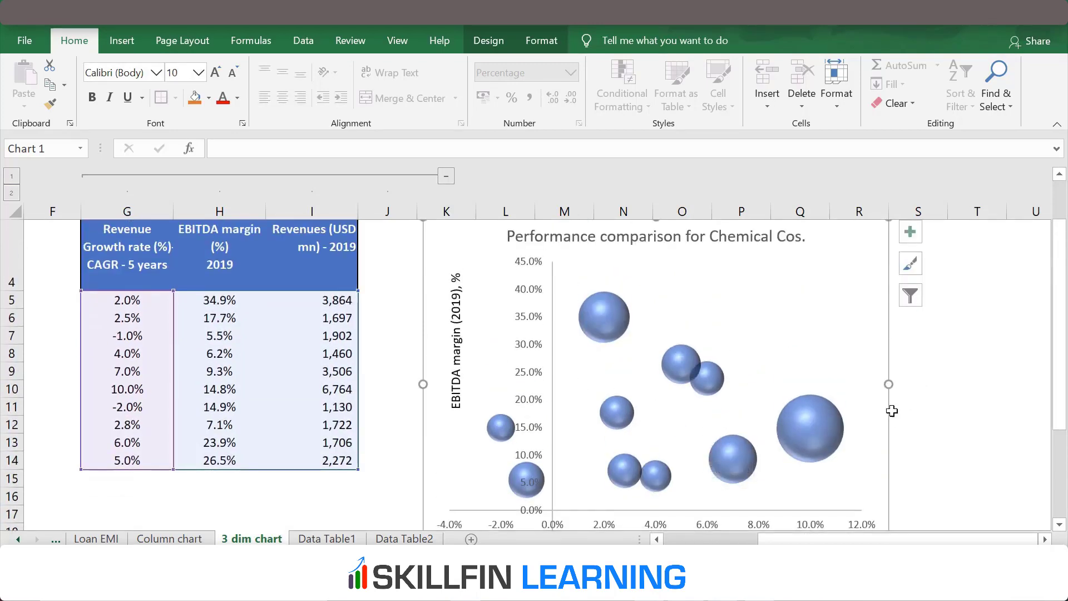
pyautogui.moveTo(820, 402)
pyautogui.scroll(-1, 820, 373)
pyautogui.scroll(1, 823, 383)
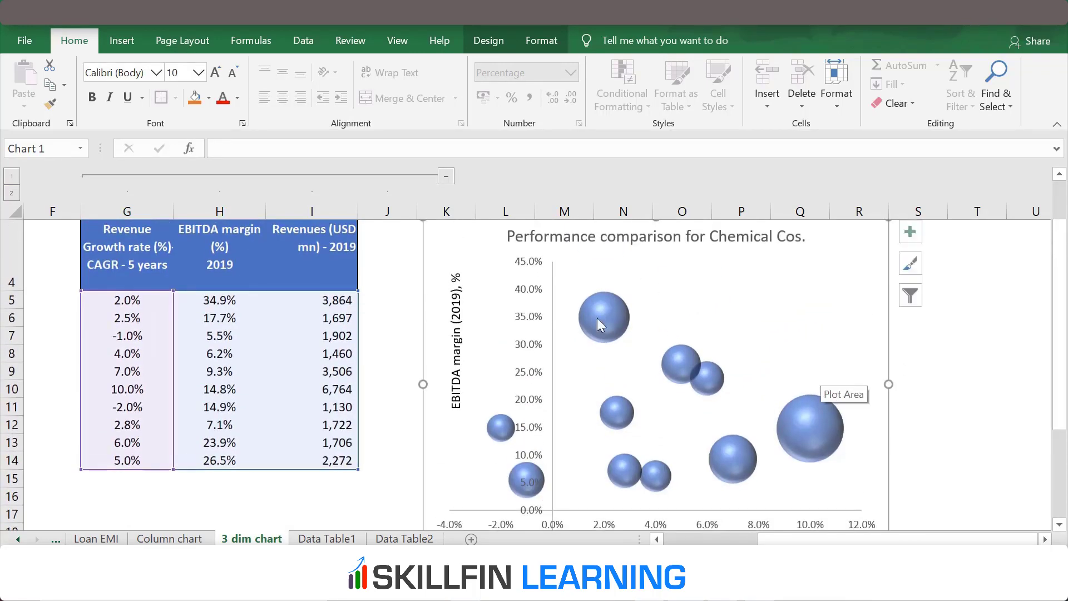
# Add data labels to the bubble series, showing values such as 34.9% and 14.8%.
pyautogui.click(600, 322)
pyautogui.rightClick(601, 323)
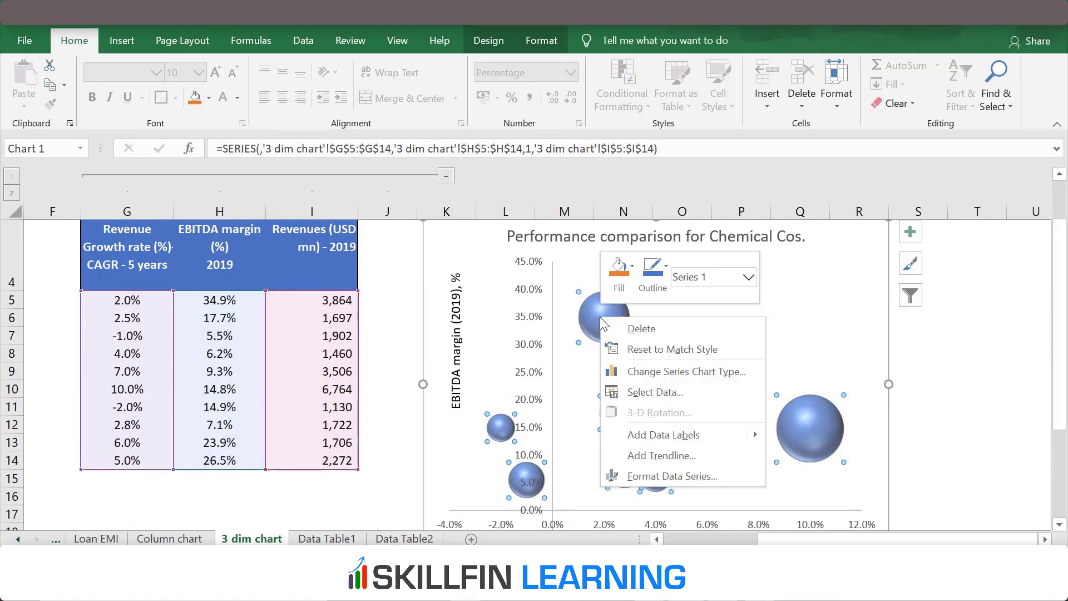
pyautogui.click(649, 435)
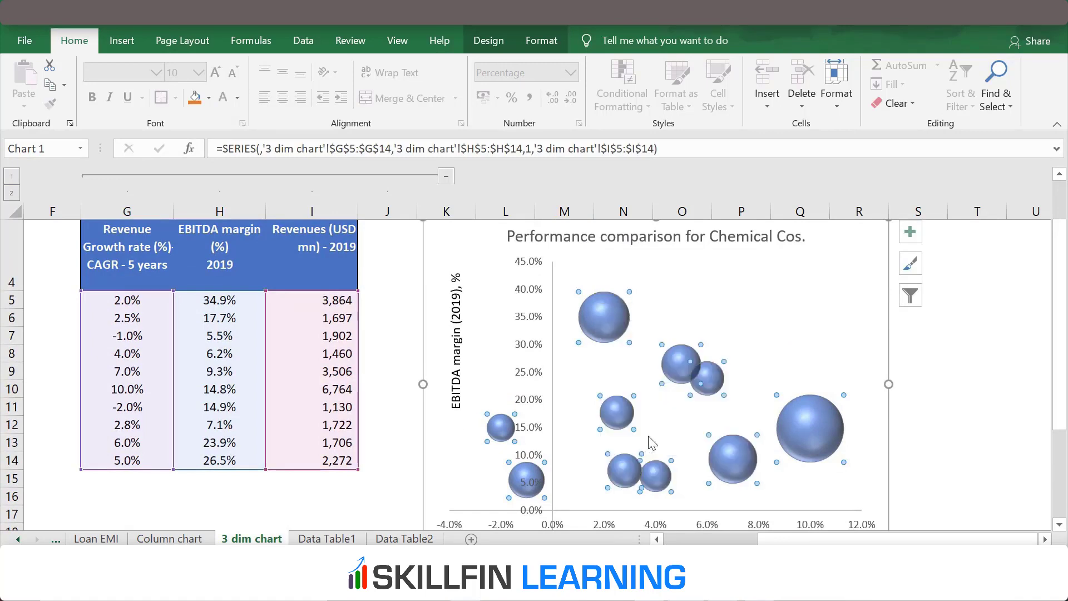
pyautogui.click(979, 429)
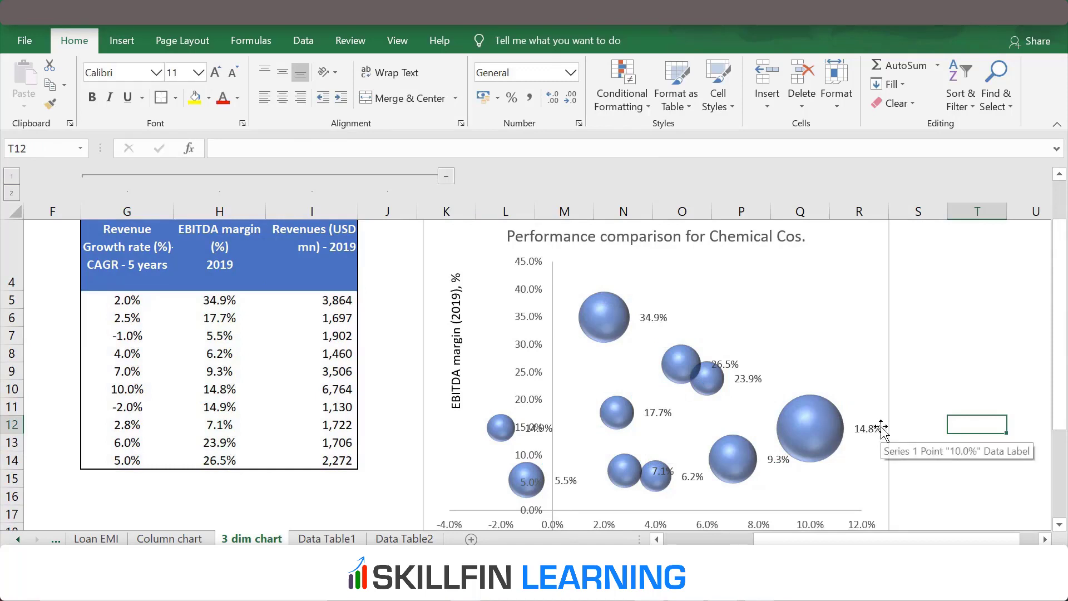
# Label the bubbles with company names from B5:B14, turning off Y values and leader lines.
pyautogui.click(660, 317)
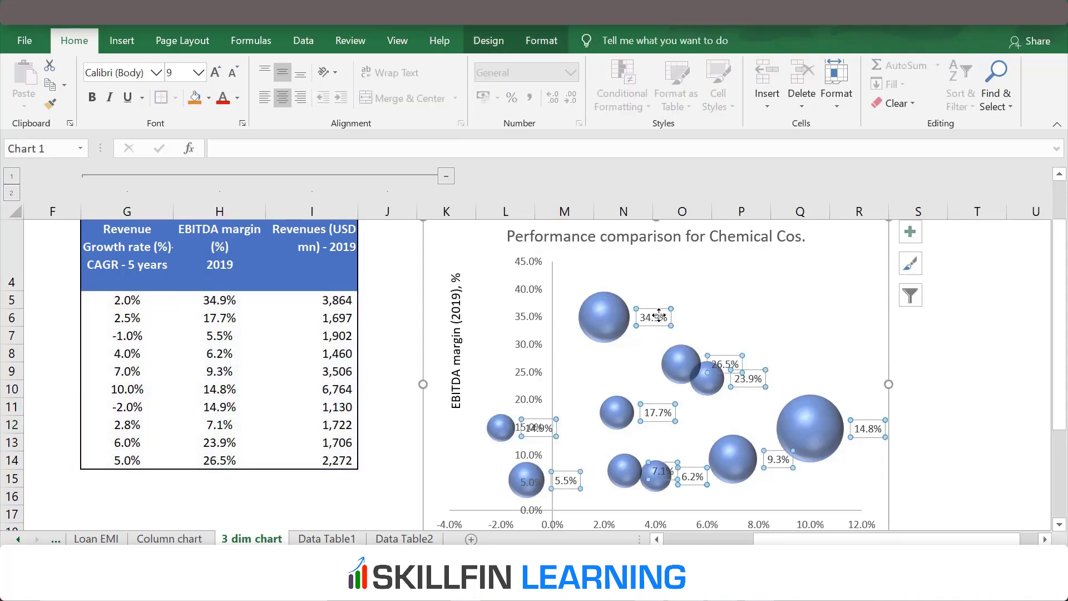
pyautogui.rightClick(659, 316)
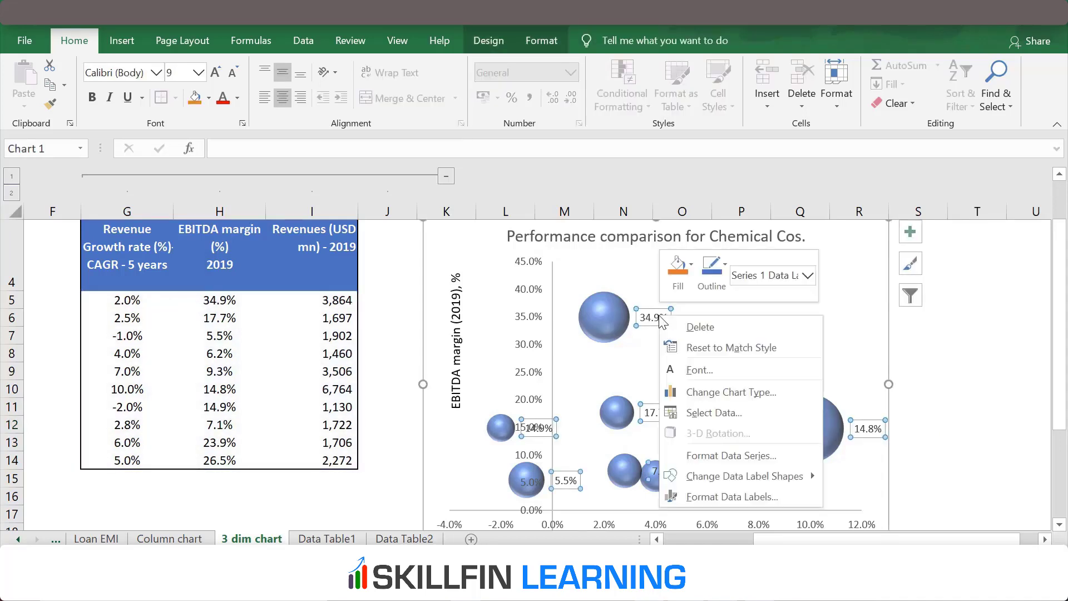
pyautogui.click(742, 495)
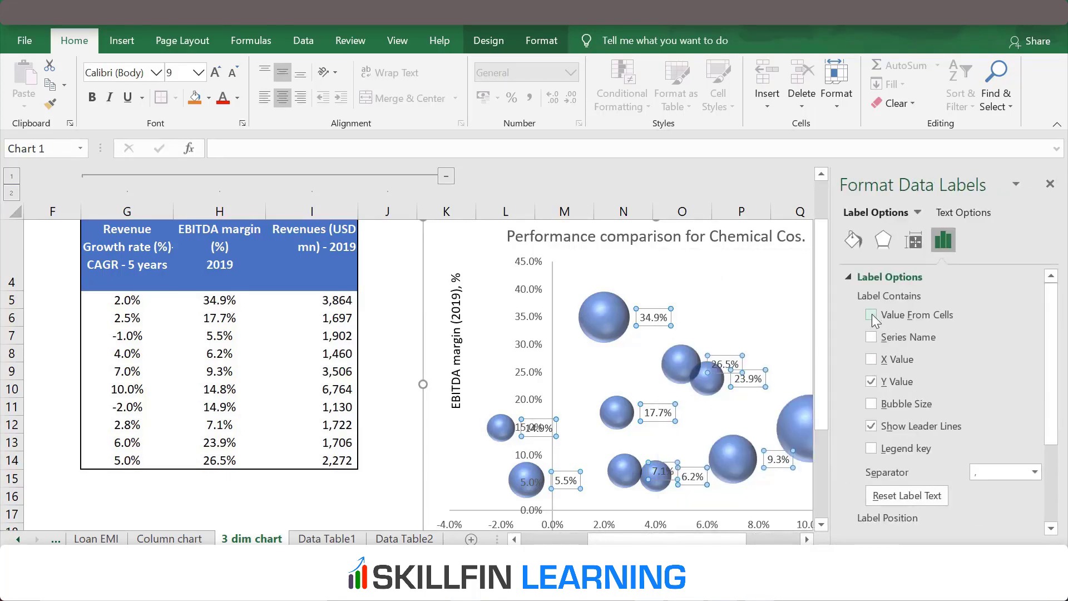
pyautogui.click(871, 315)
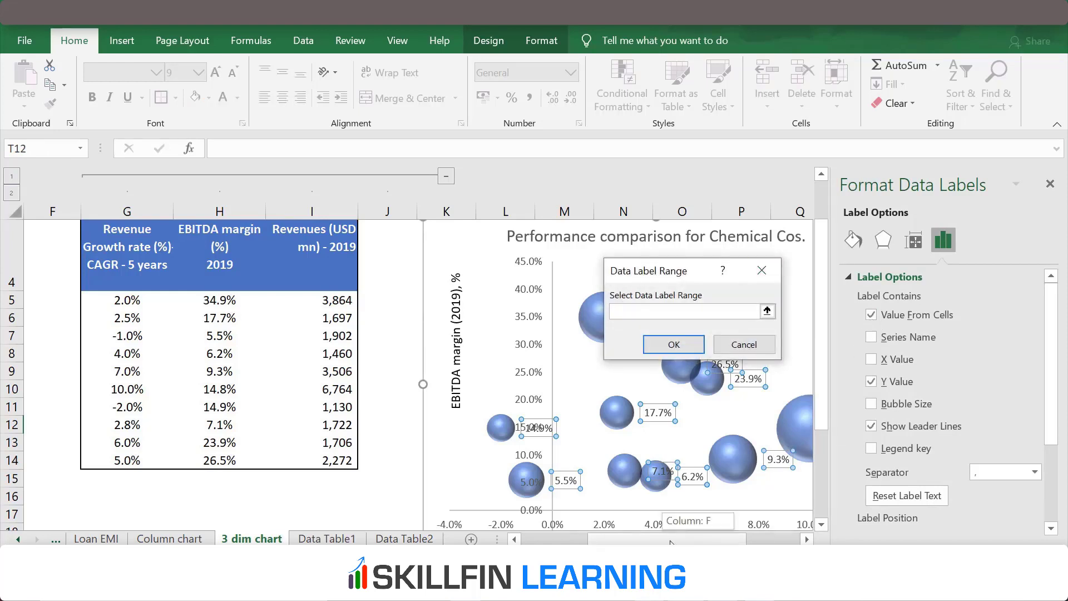
pyautogui.moveTo(671, 542); pyautogui.dragTo(604, 542)
pyautogui.moveTo(138, 301); pyautogui.dragTo(132, 462)
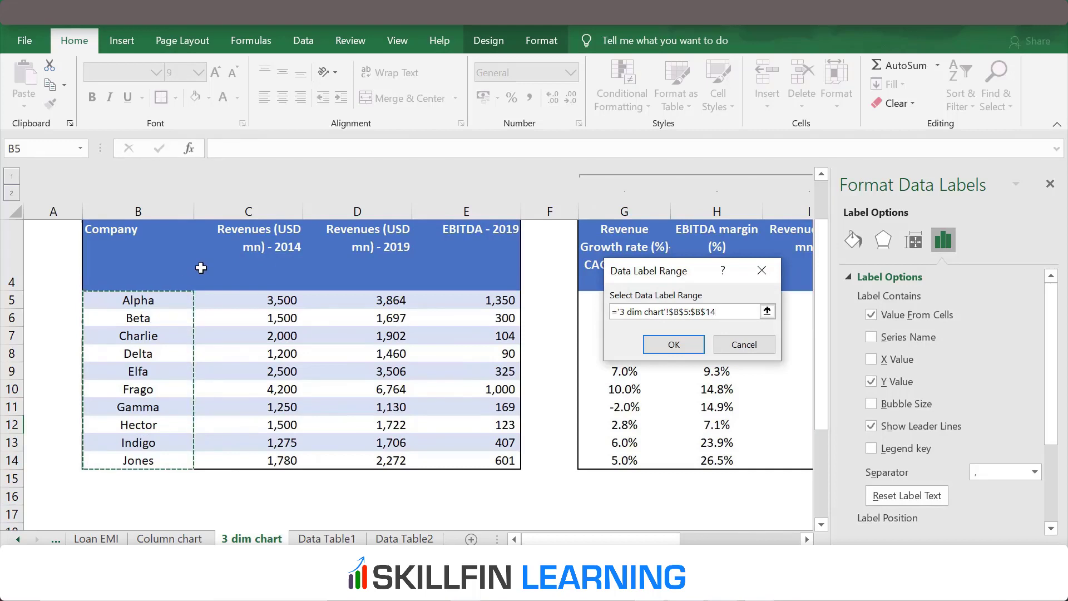
pyautogui.click(693, 345)
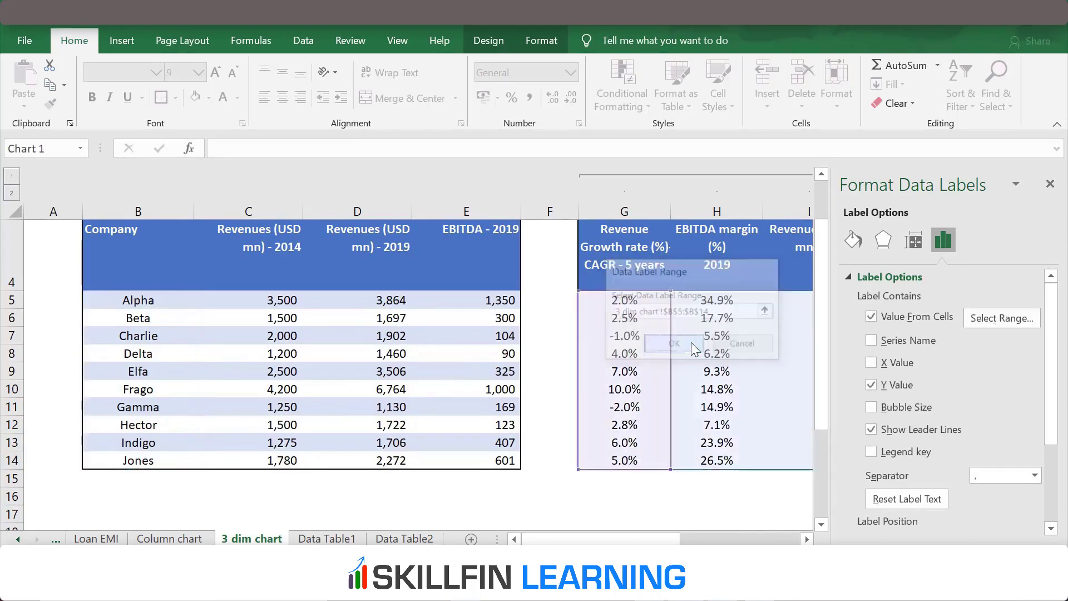
pyautogui.click(872, 385)
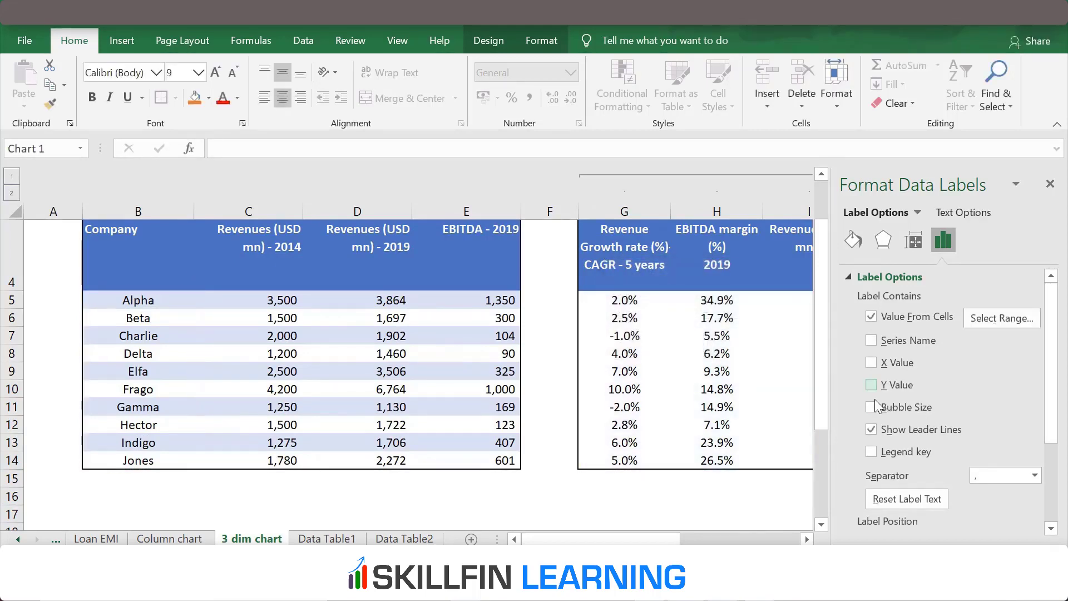
pyautogui.click(870, 429)
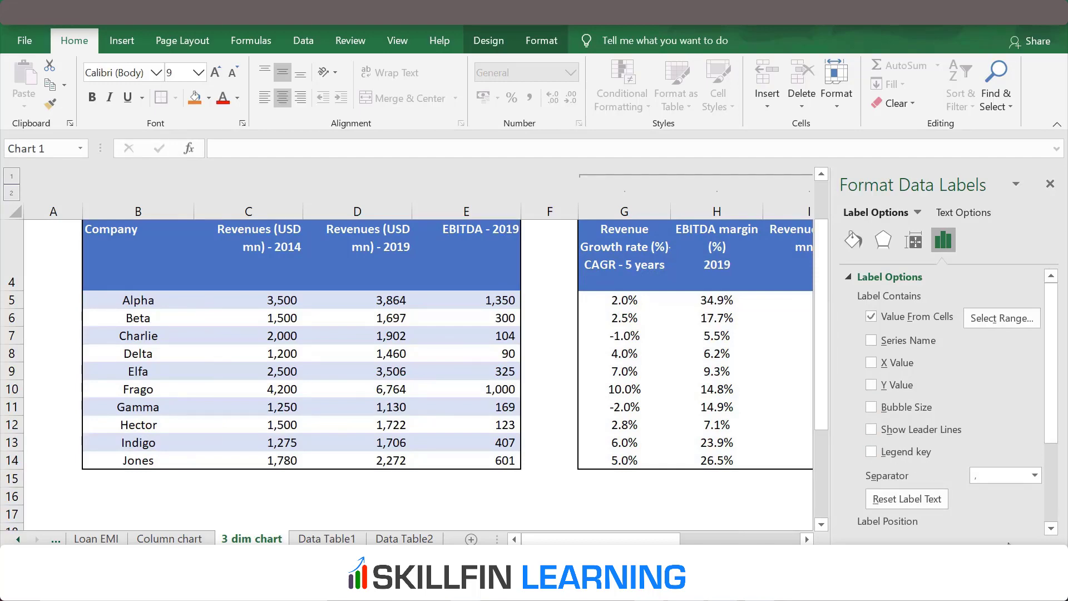
pyautogui.click(1049, 183)
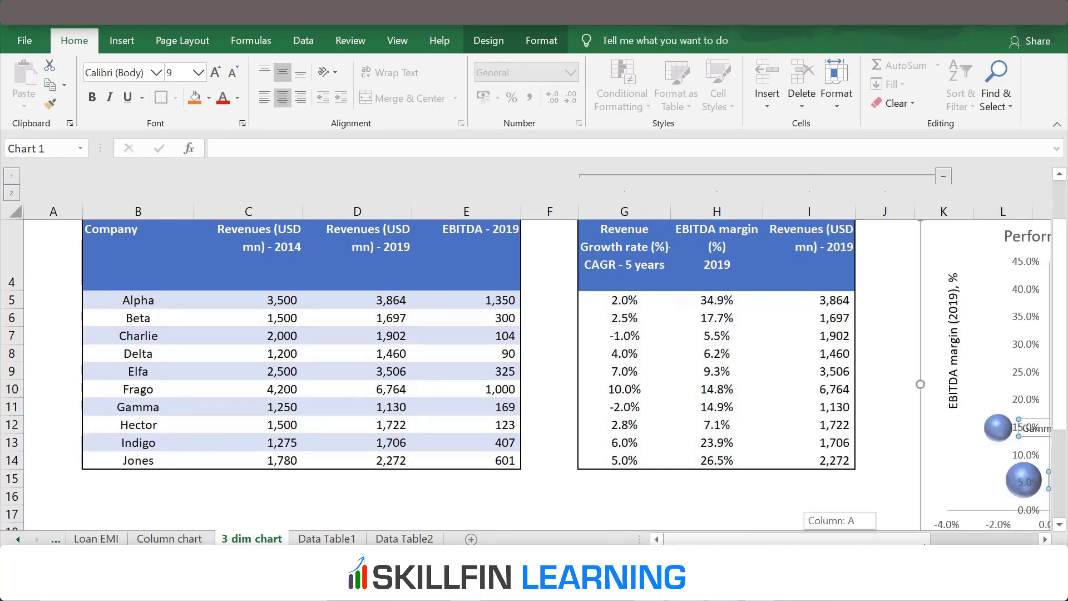
pyautogui.hscroll(3, 537, 356)
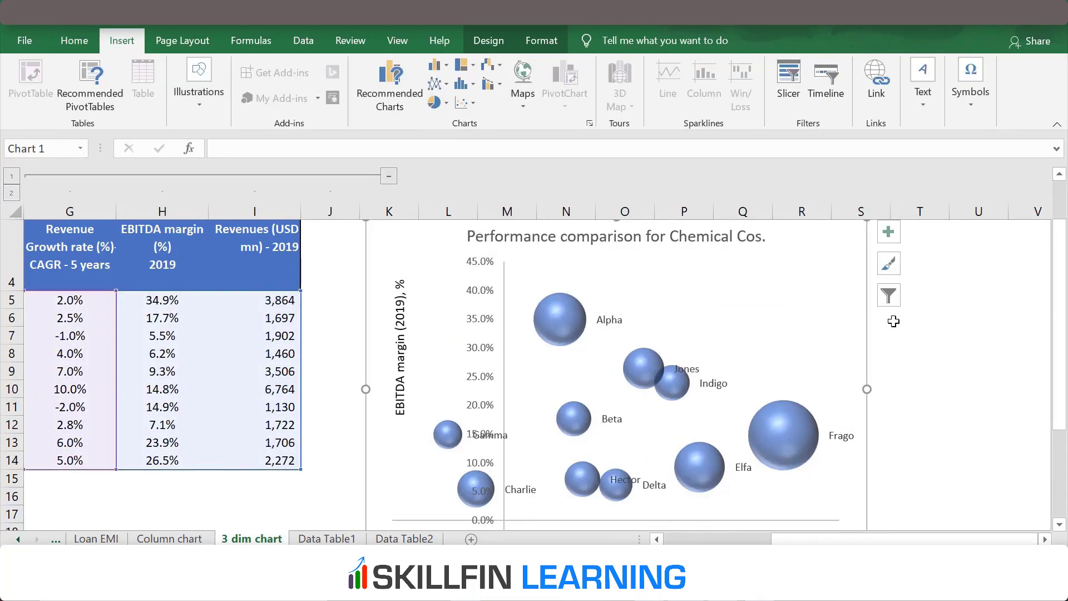
# Draw a small oval circle near the chart's top right and remove its outline.
pyautogui.click(922, 352)
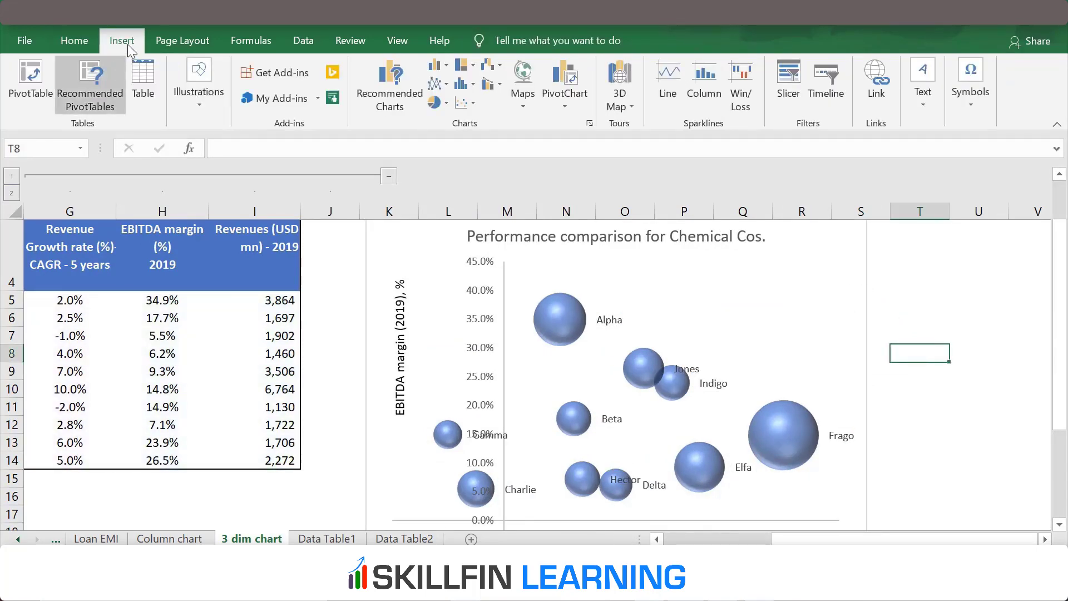
pyautogui.click(209, 91)
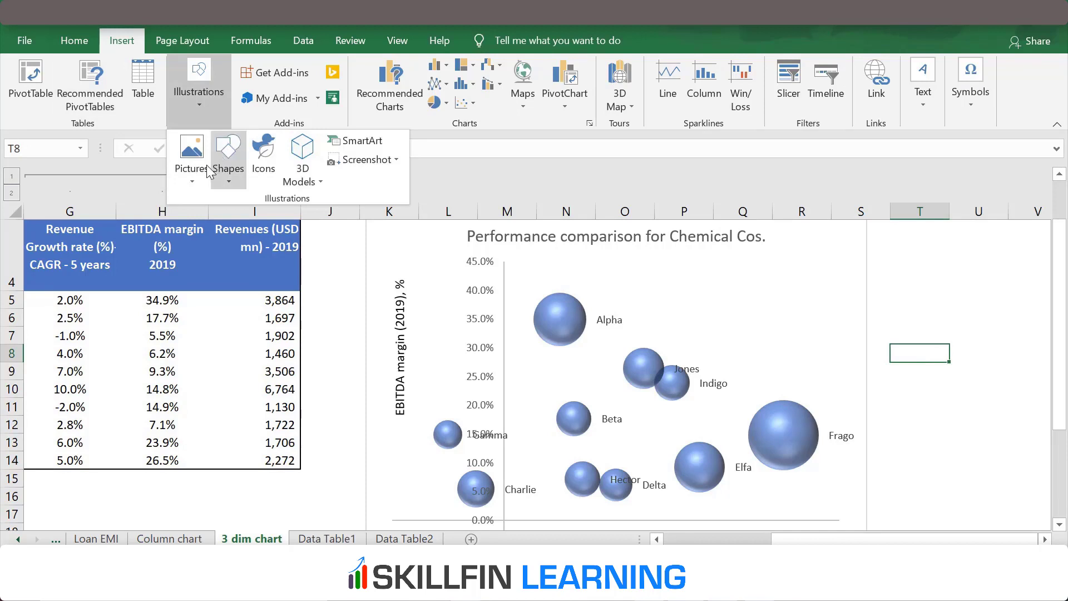
pyautogui.click(228, 155)
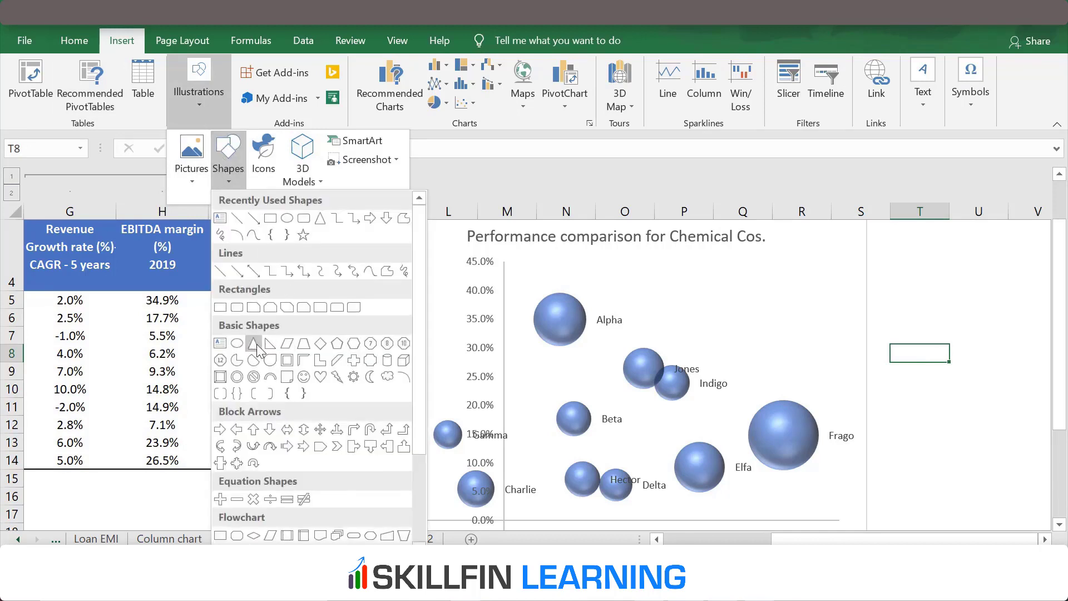
pyautogui.click(237, 343)
pyautogui.moveTo(720, 256); pyautogui.dragTo(748, 285)
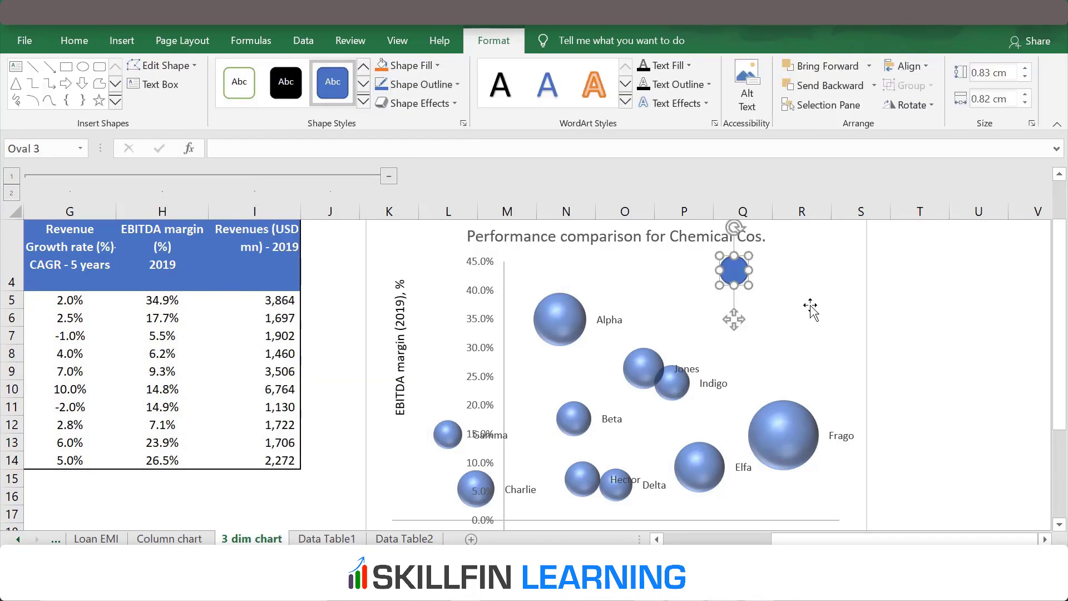
pyautogui.click(406, 88)
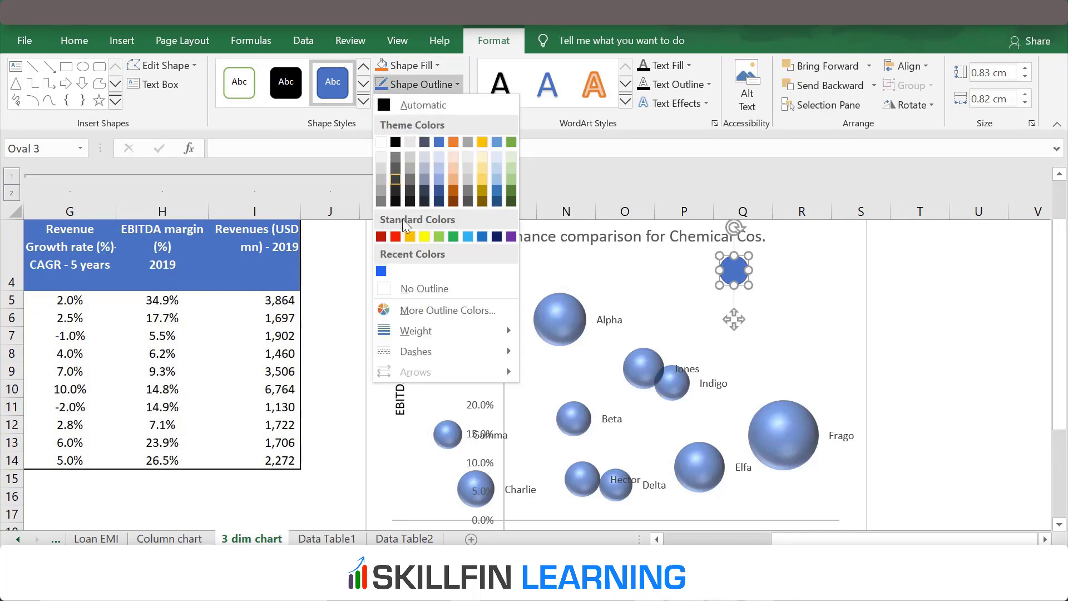
pyautogui.click(426, 286)
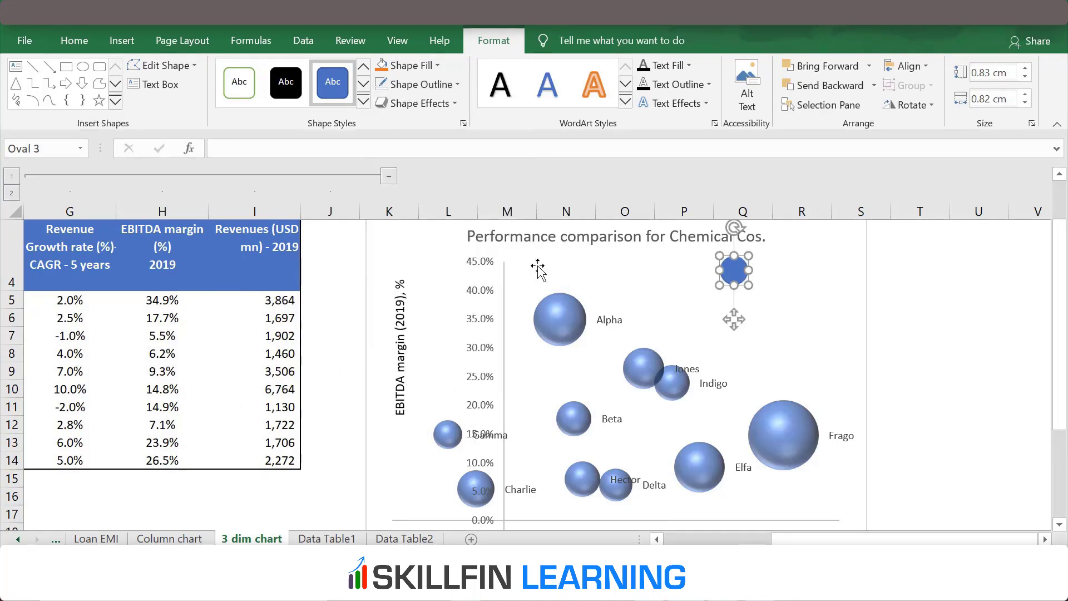
# Add a text box beside the circle reading 'size of the bubble represents 2019 revenues'.
pyautogui.click(116, 42)
pyautogui.click(923, 84)
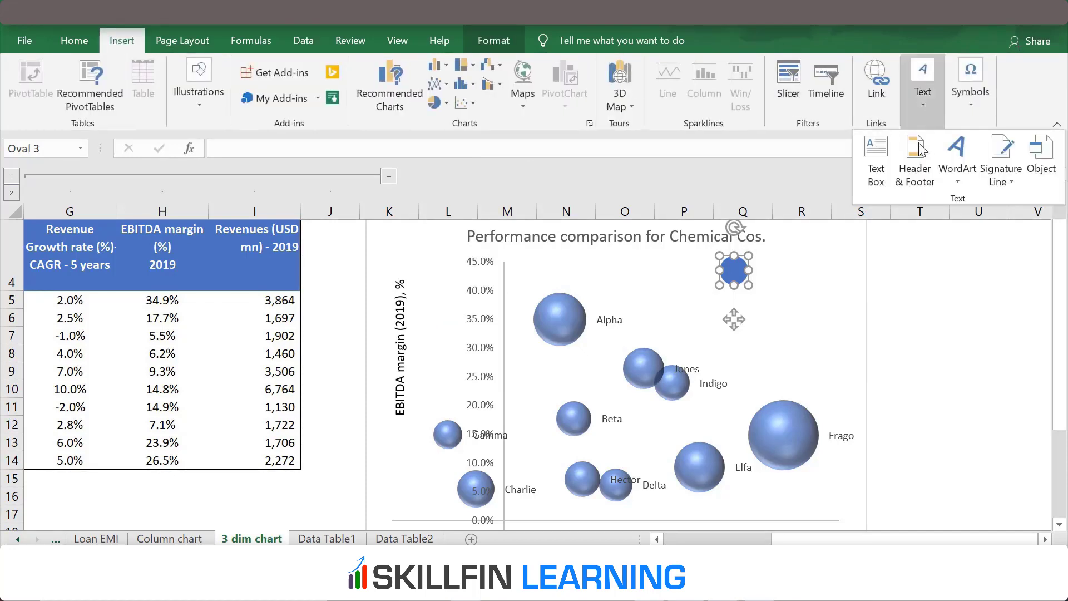
pyautogui.click(876, 162)
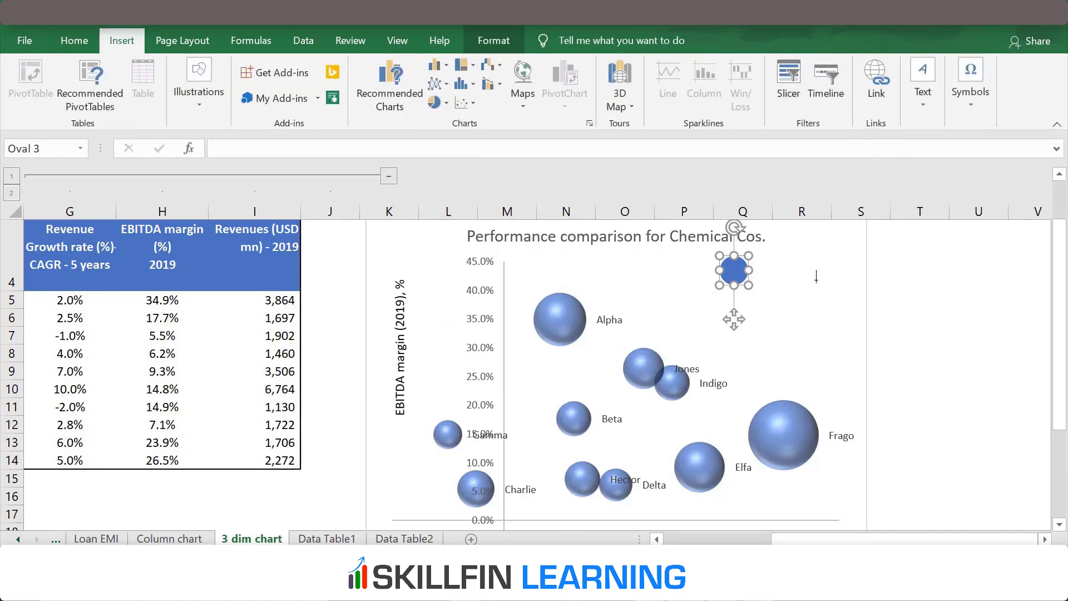
pyautogui.click(776, 281)
pyautogui.moveTo(768, 278); pyautogui.dragTo(844, 286)
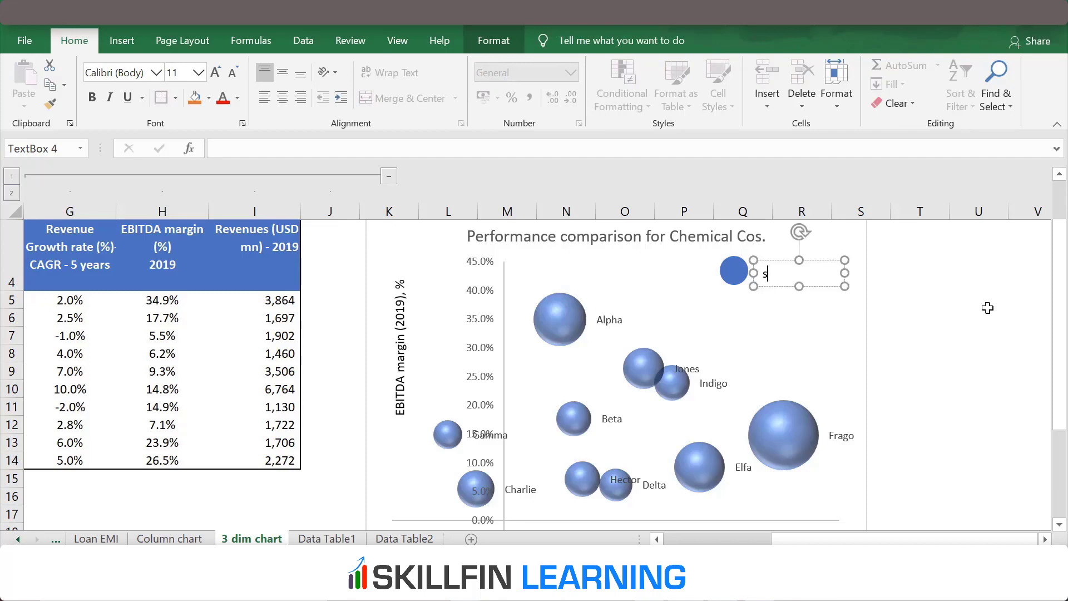
pyautogui.write('size of teh')
pyautogui.press('BackSpace')
pyautogui.press('BackSpace')
pyautogui.write('he bu')
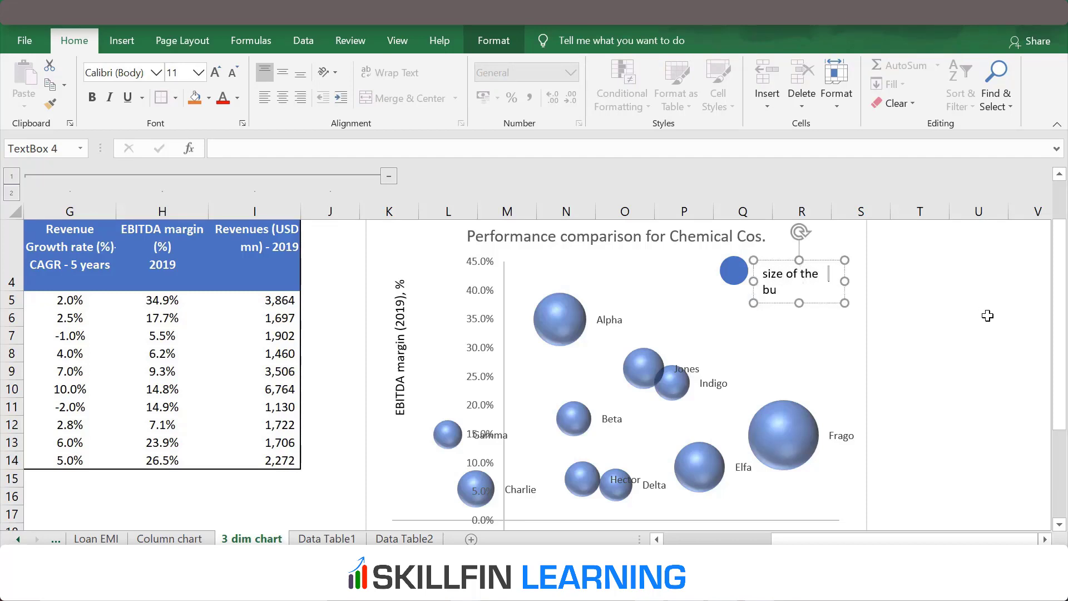
pyautogui.write('bble represents')
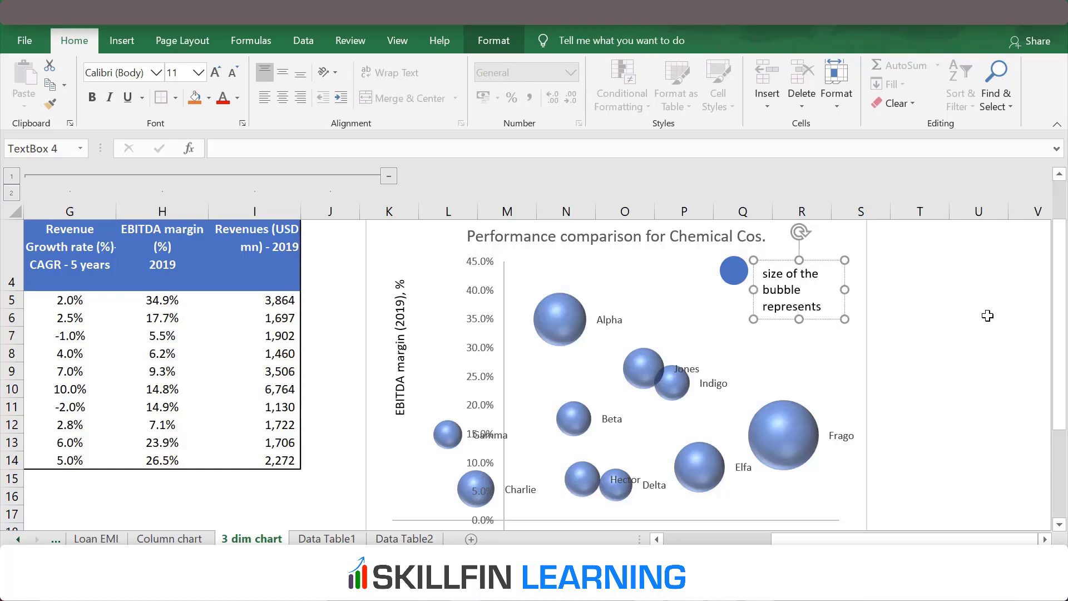
pyautogui.write(' 2019 revenues')
pyautogui.press('Escape')
pyautogui.scroll(-1, 938, 389)
pyautogui.scroll(1, 936, 390)
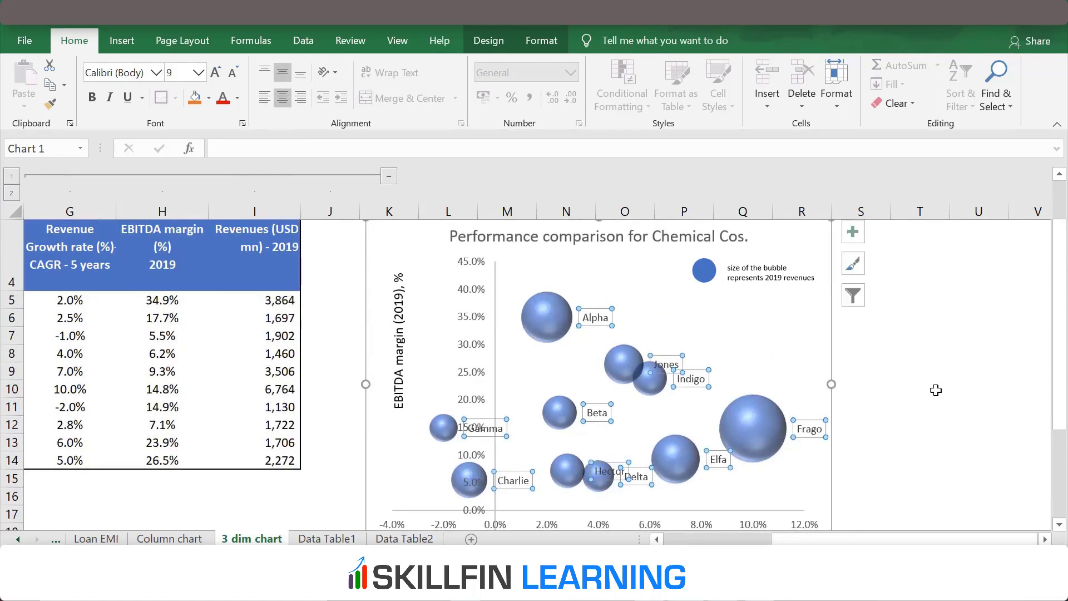
pyautogui.click(880, 374)
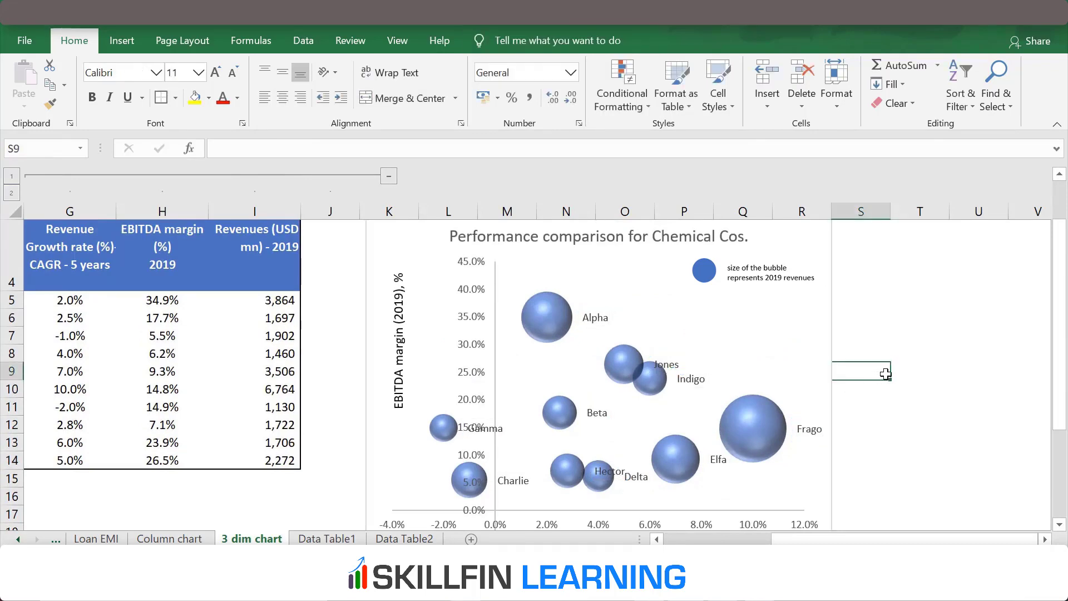
pyautogui.scroll(-1, 717, 423)
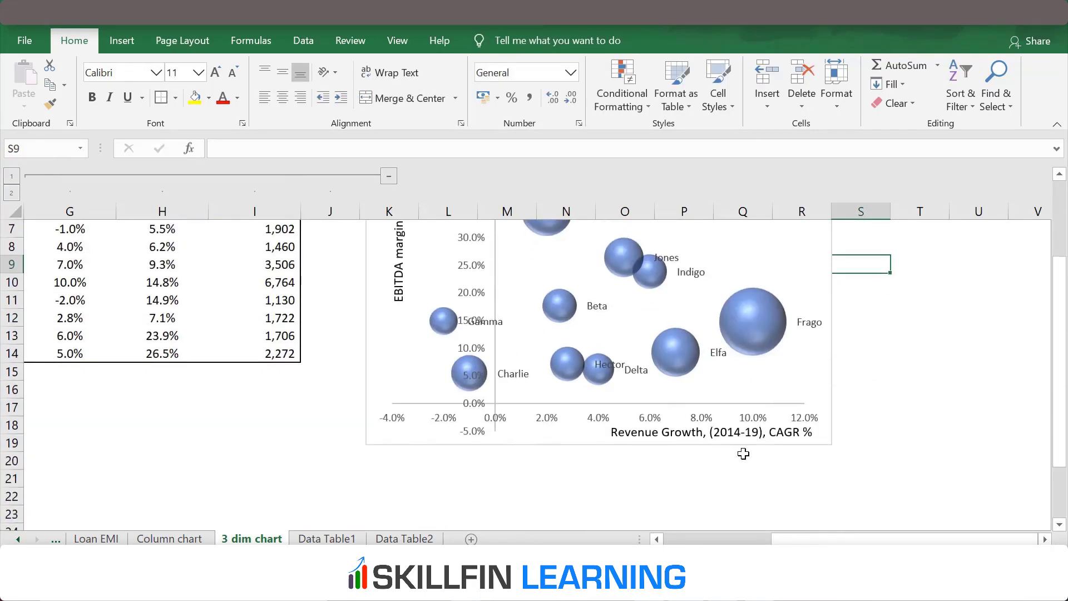
pyautogui.scroll(1, 743, 453)
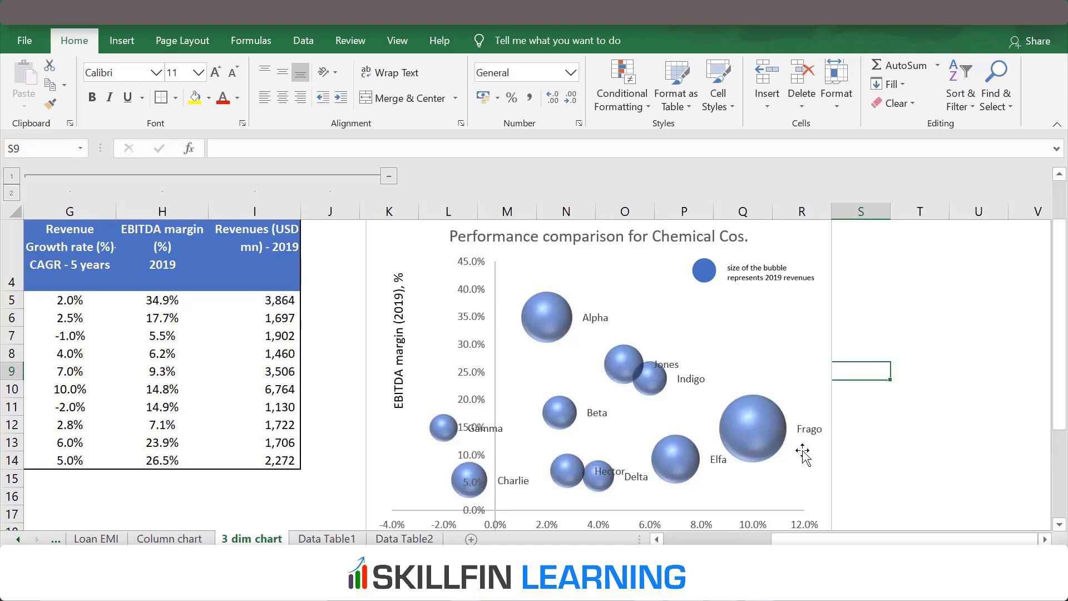
pyautogui.moveTo(783, 426)
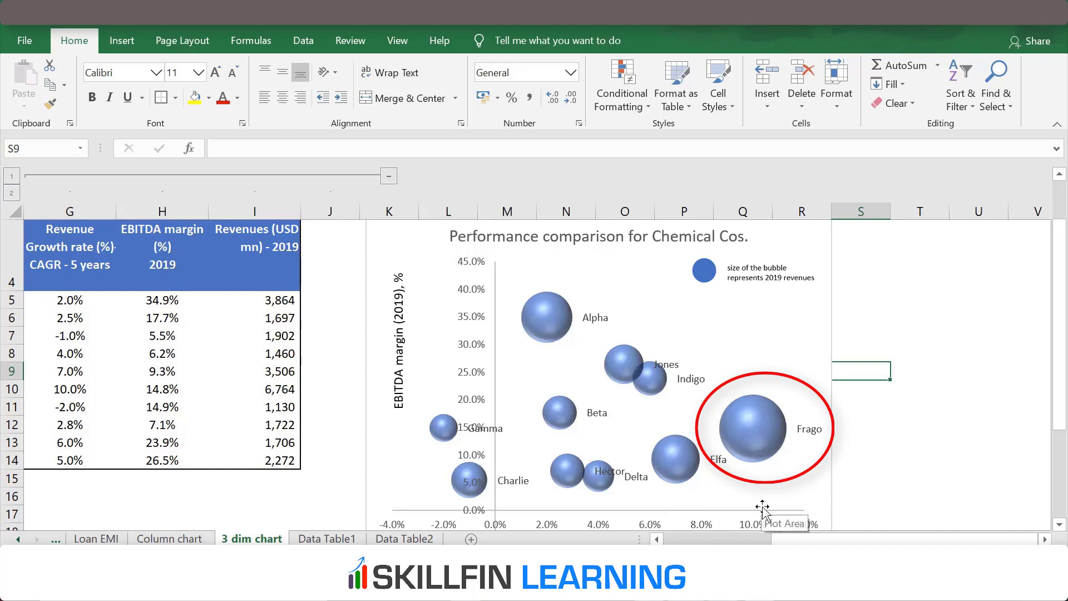
pyautogui.moveTo(776, 457)
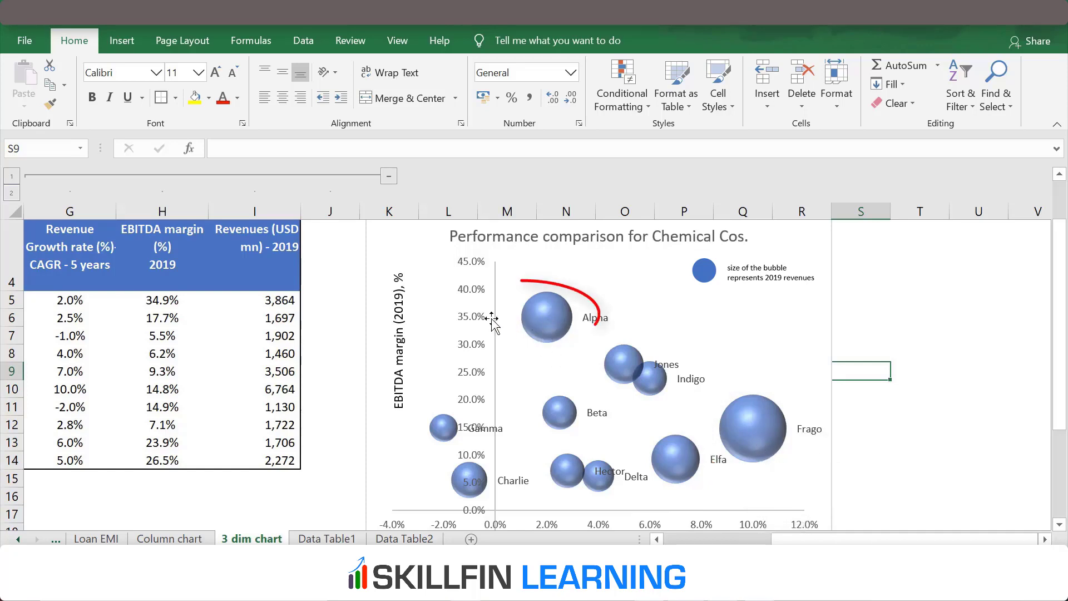
pyautogui.moveTo(539, 312)
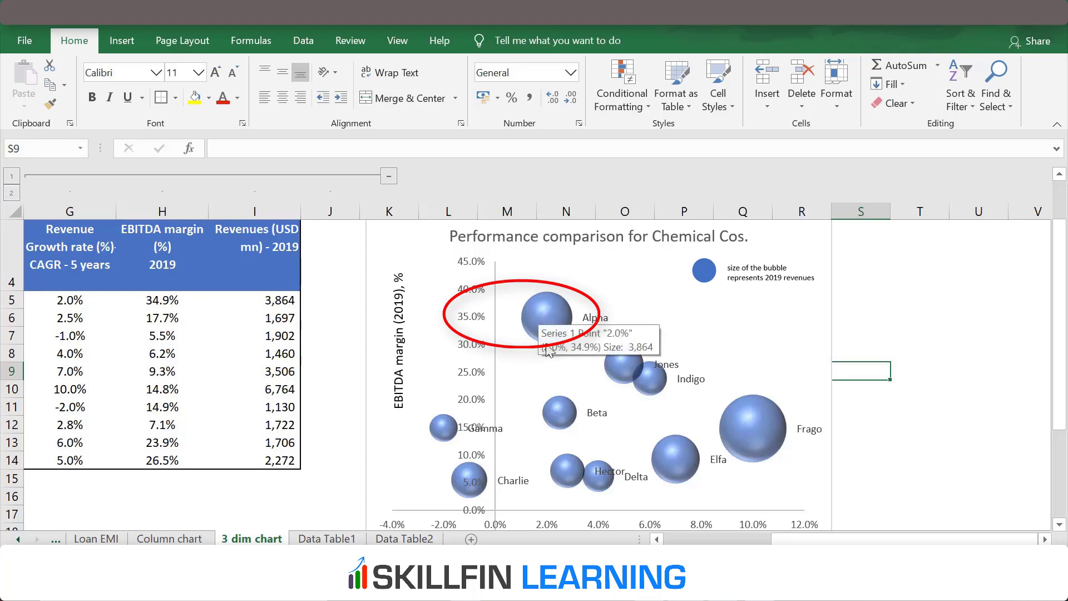